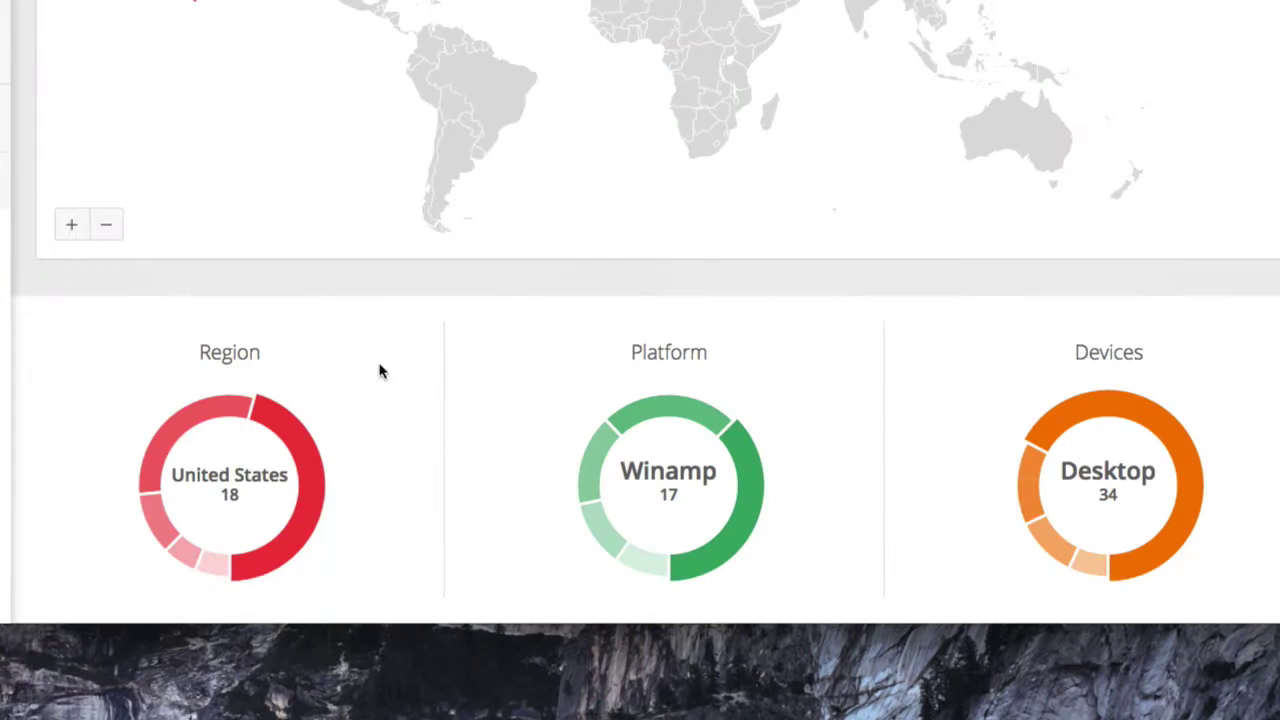
Step: Examine the Region, Platform and Devices breakdown charts and the listener counts by country on the Locations map
mouse_move(182, 420)
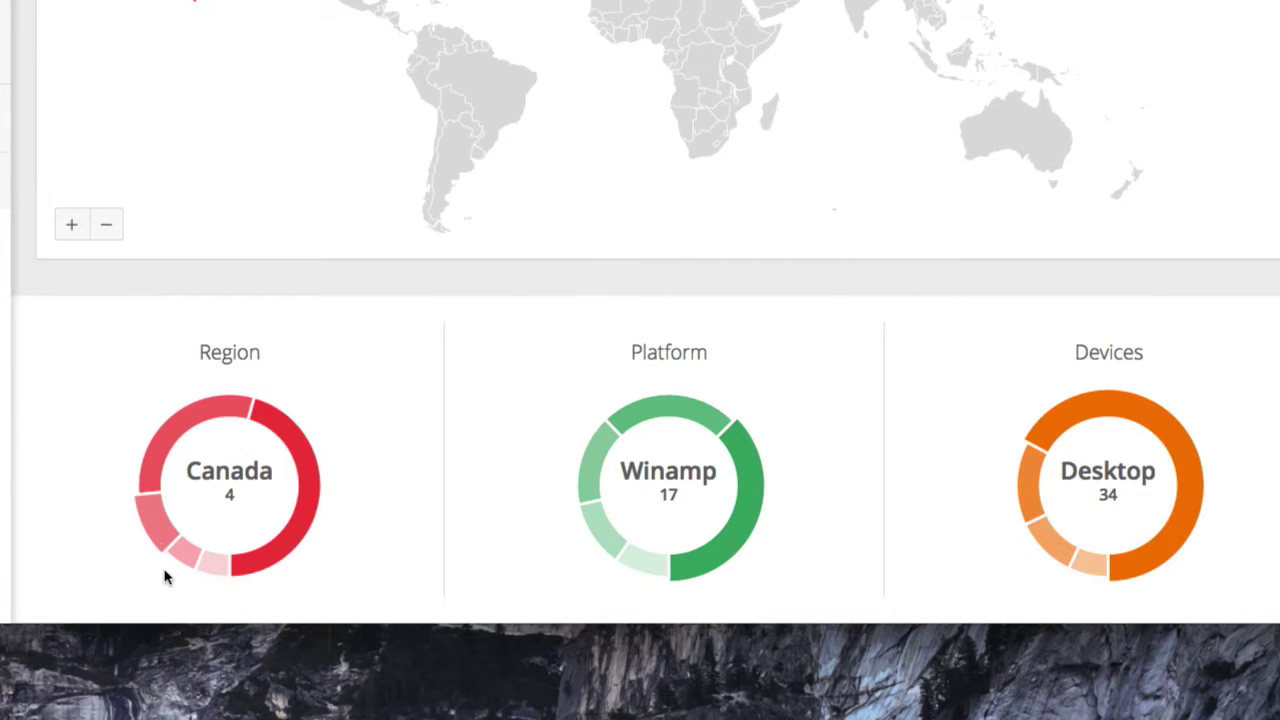
mouse_move(613, 538)
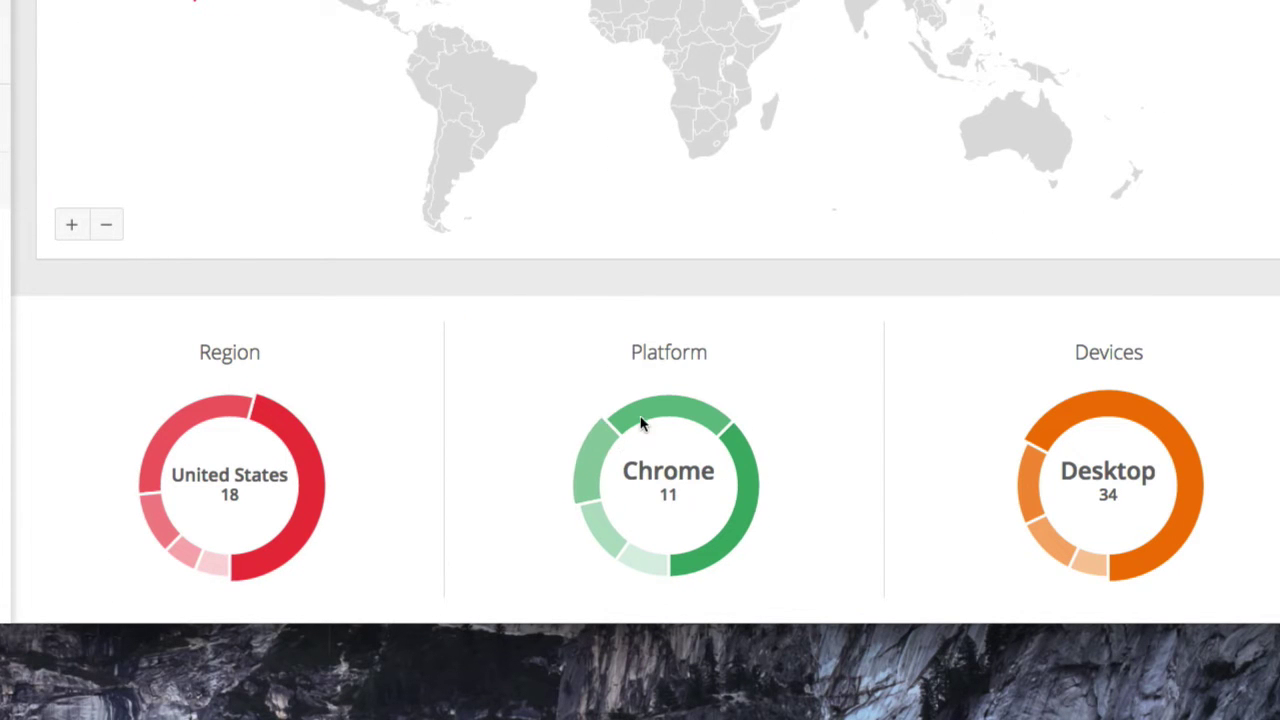
mouse_move(1113, 572)
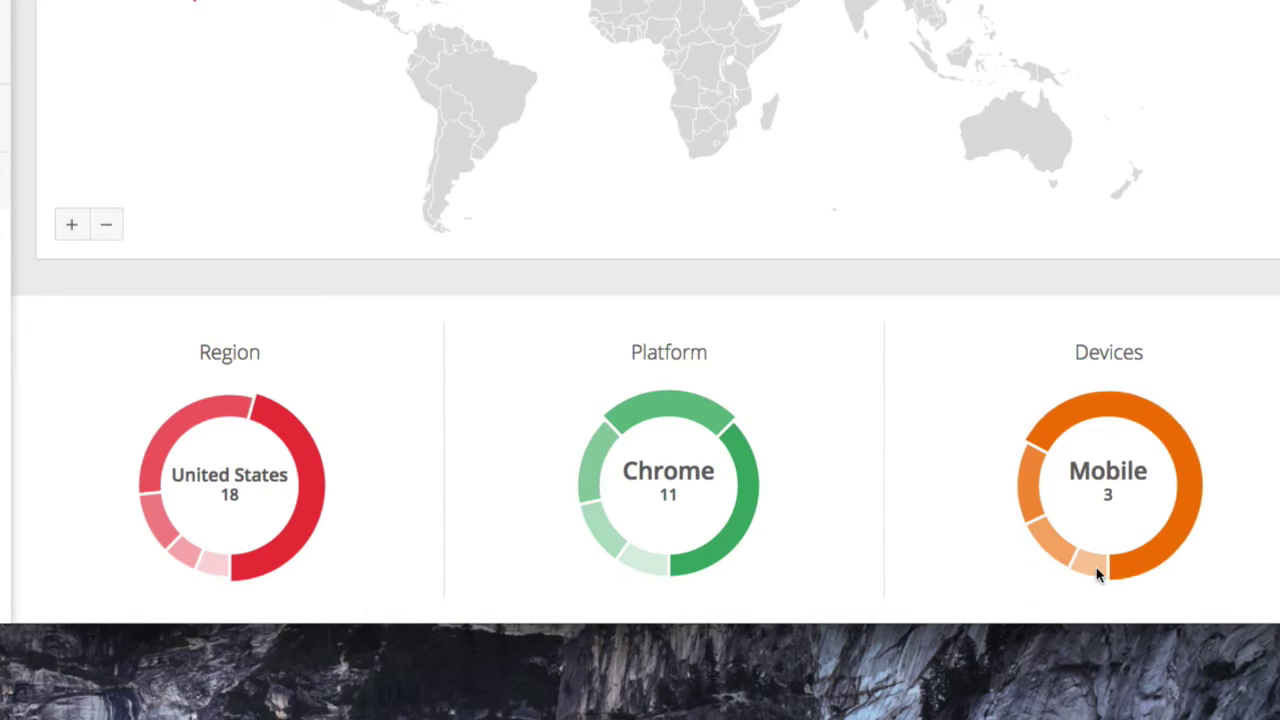
scroll(1186, 394, up, 5)
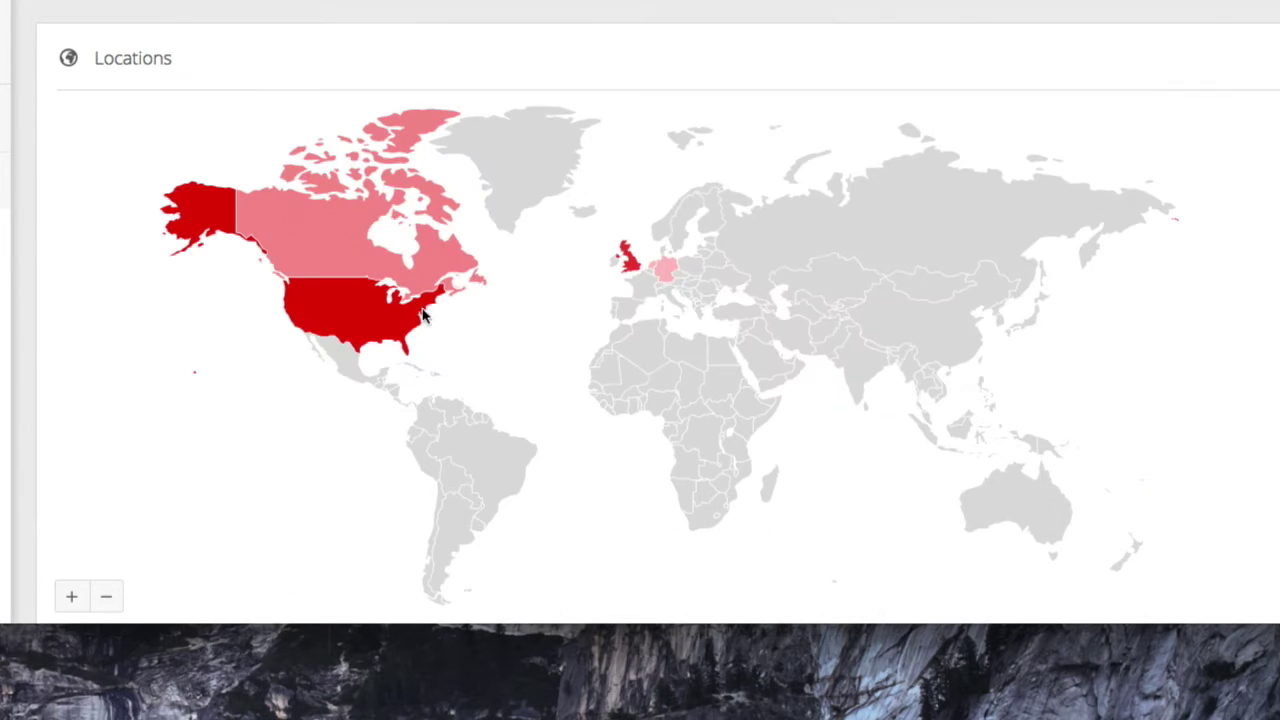
mouse_move(203, 205)
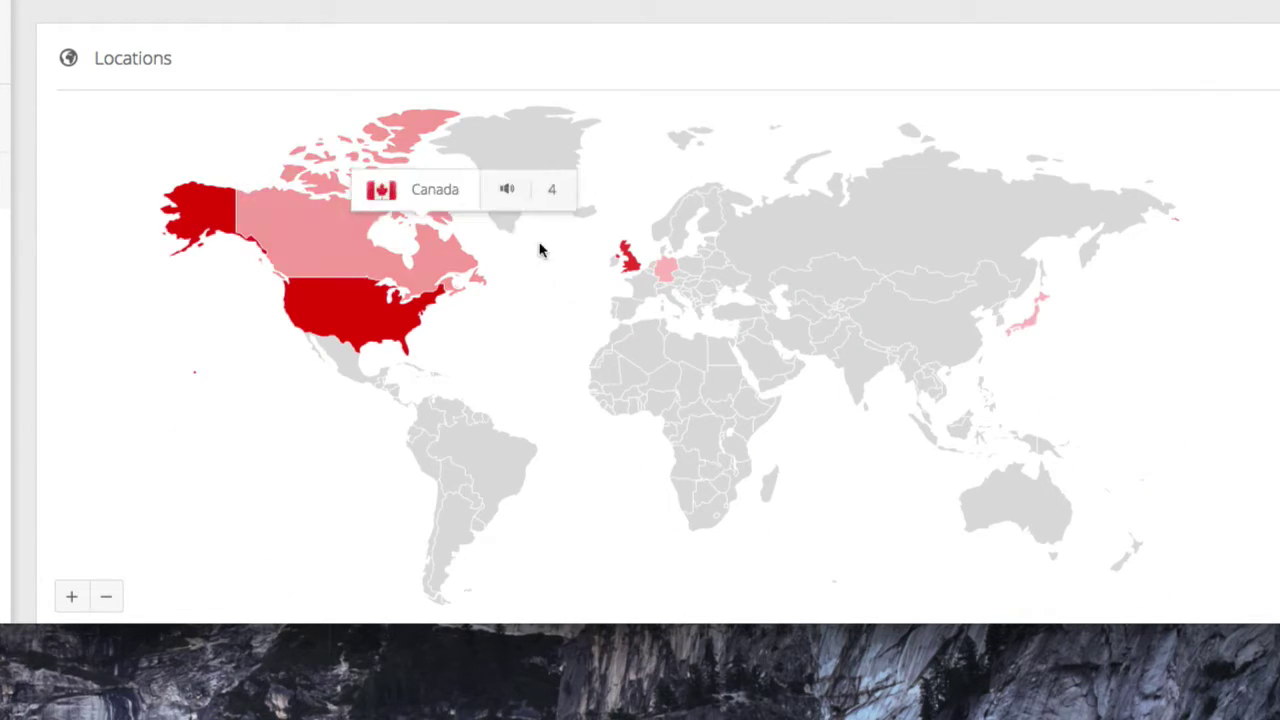
mouse_move(673, 275)
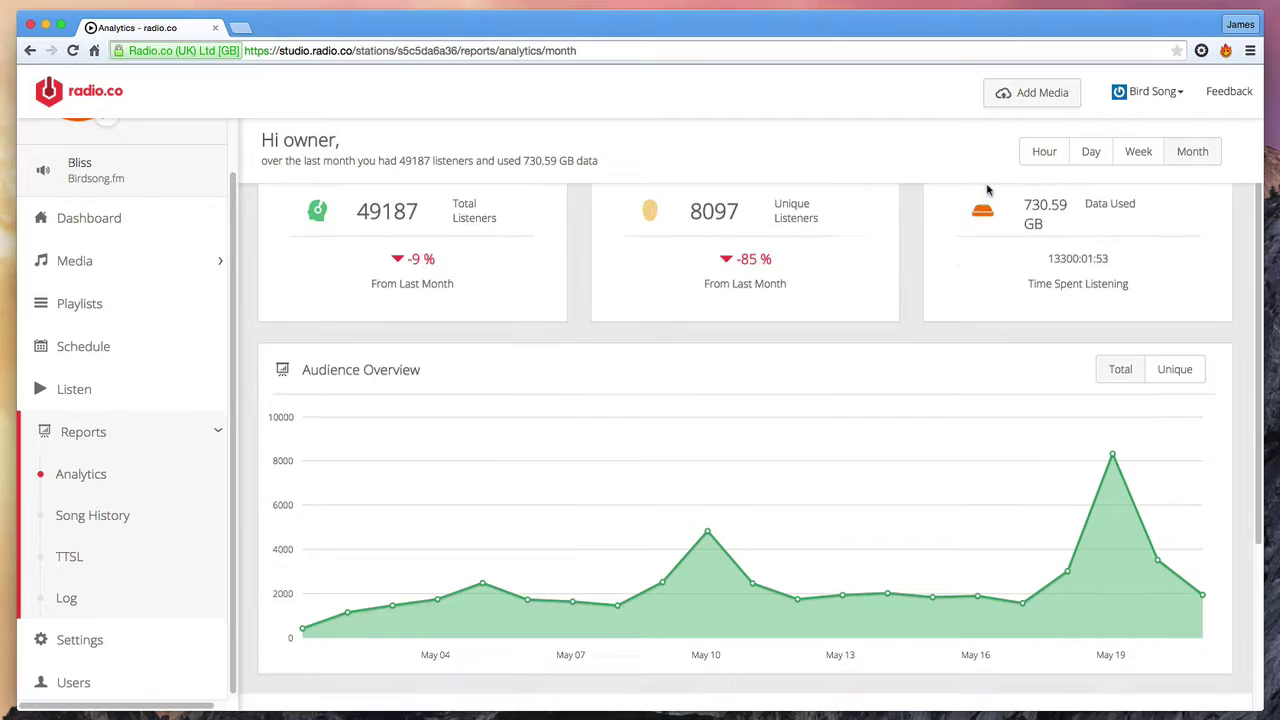
Step: Examine the last month's Region, Platform and Devices charts, inspecting individual segments in the device and region rings
scroll(987, 190, down, 5)
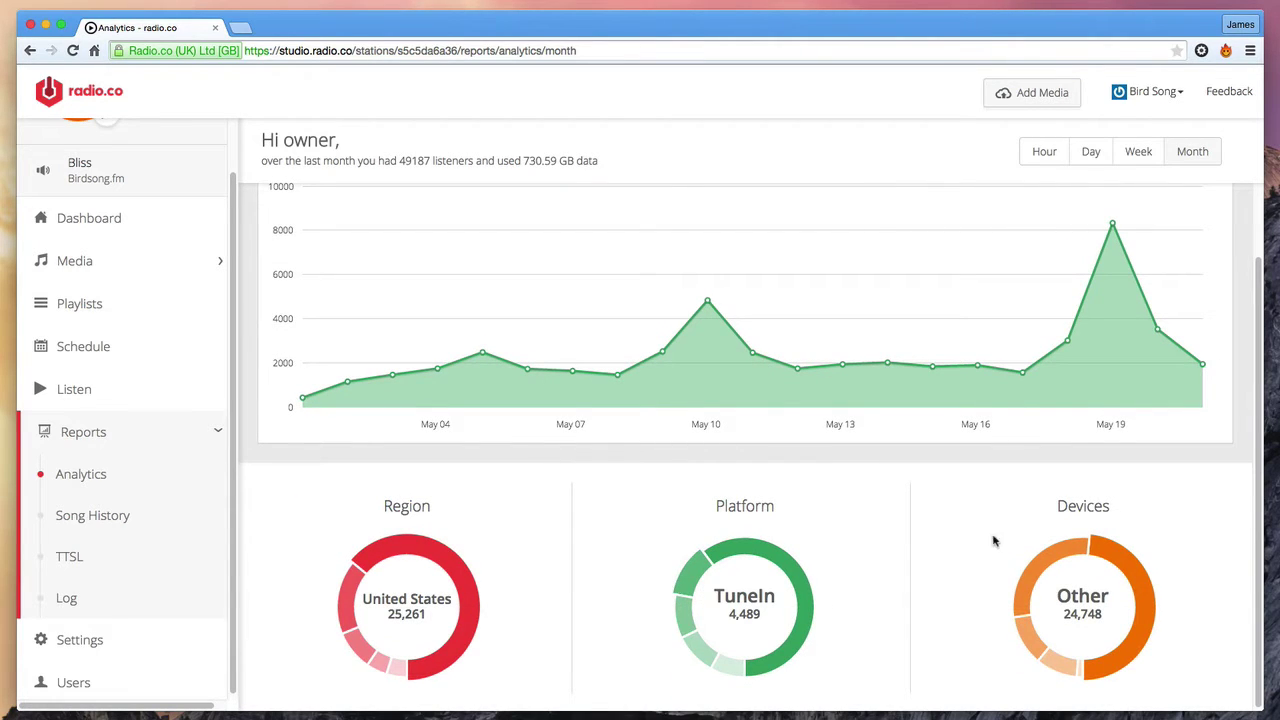
mouse_move(1057, 662)
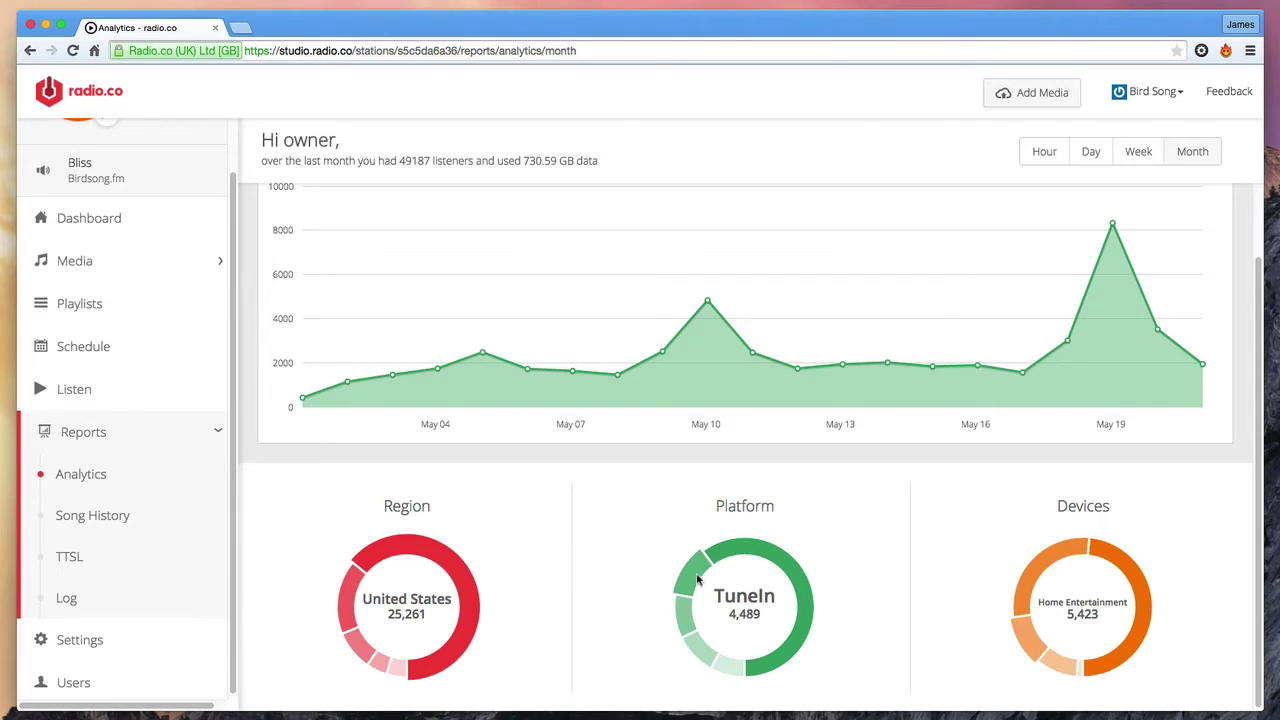
mouse_move(384, 665)
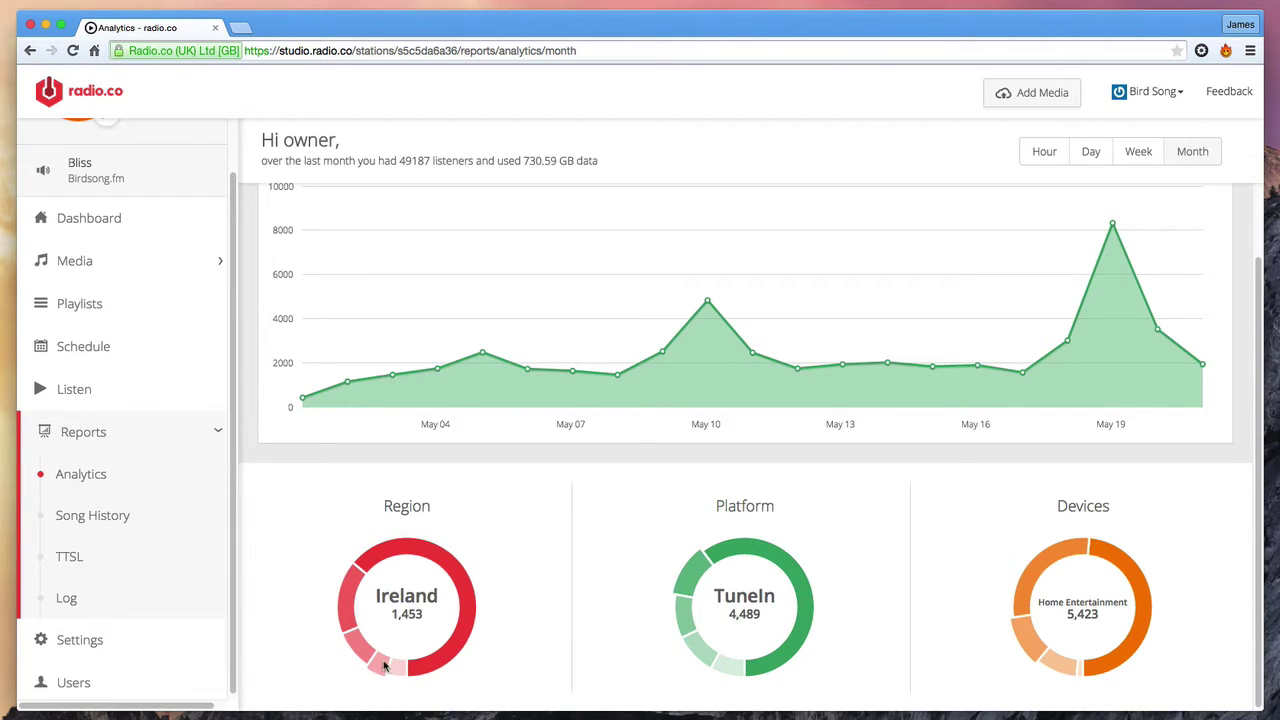
mouse_move(340, 618)
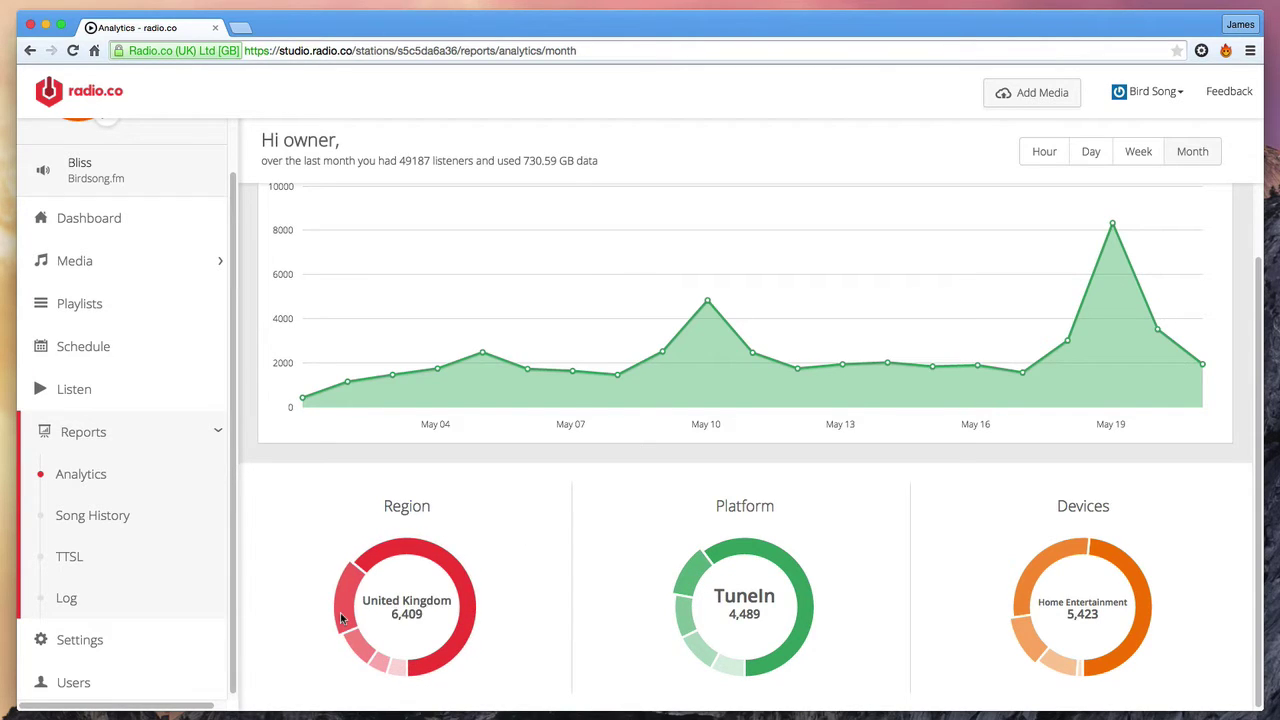
scroll(510, 478, up, 5)
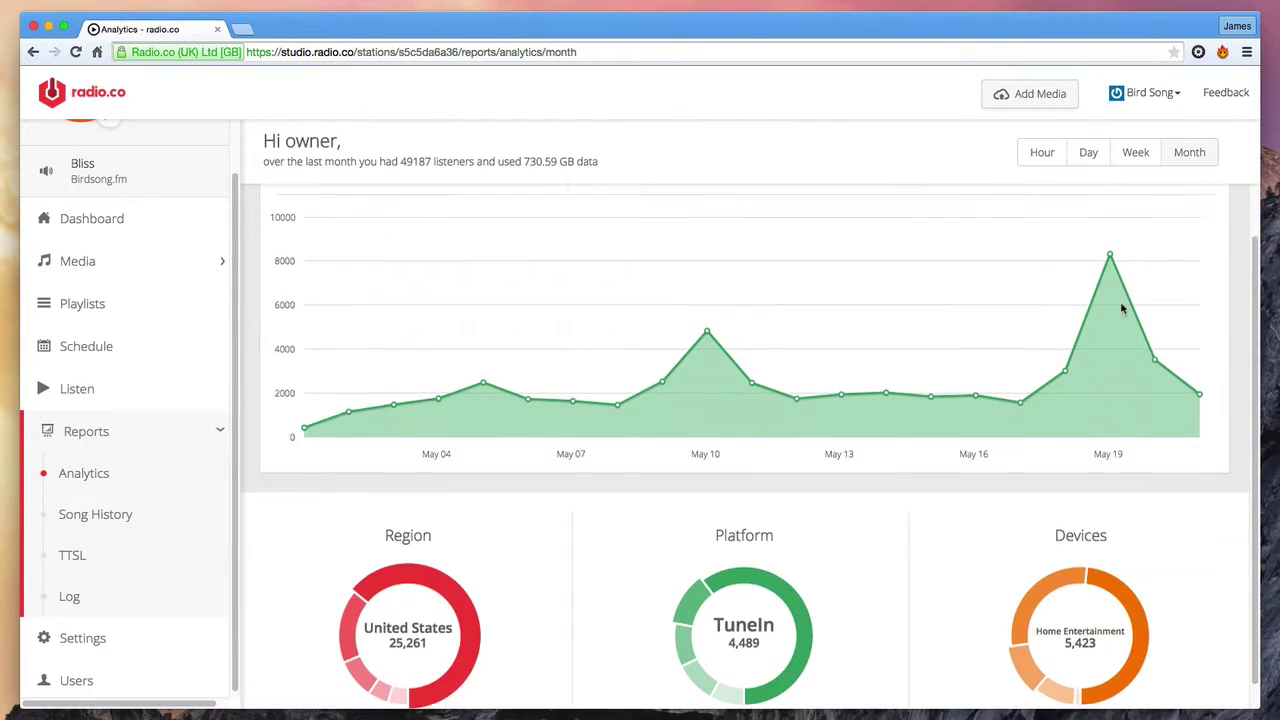
Step: Switch the Audience Overview chart to unique listeners and inspect a data point around May 17
scroll(1120, 305, up, 4)
scroll(1120, 305, down, 2)
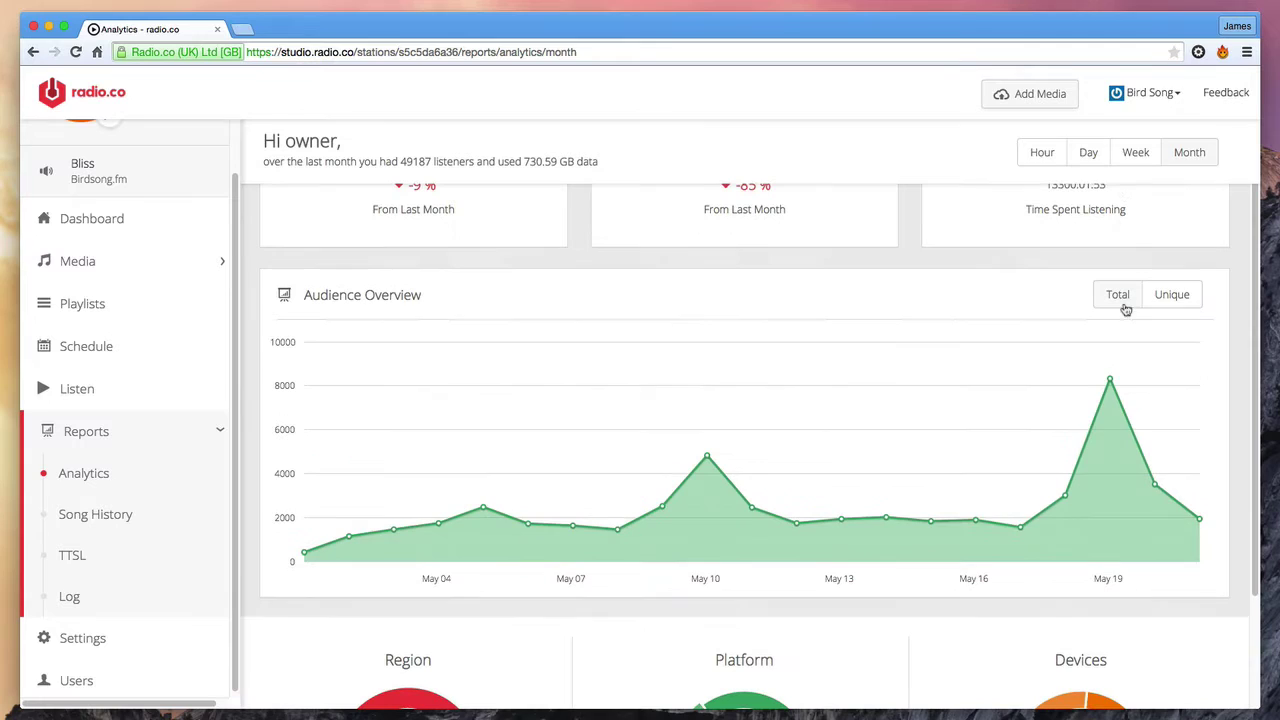
click(1162, 303)
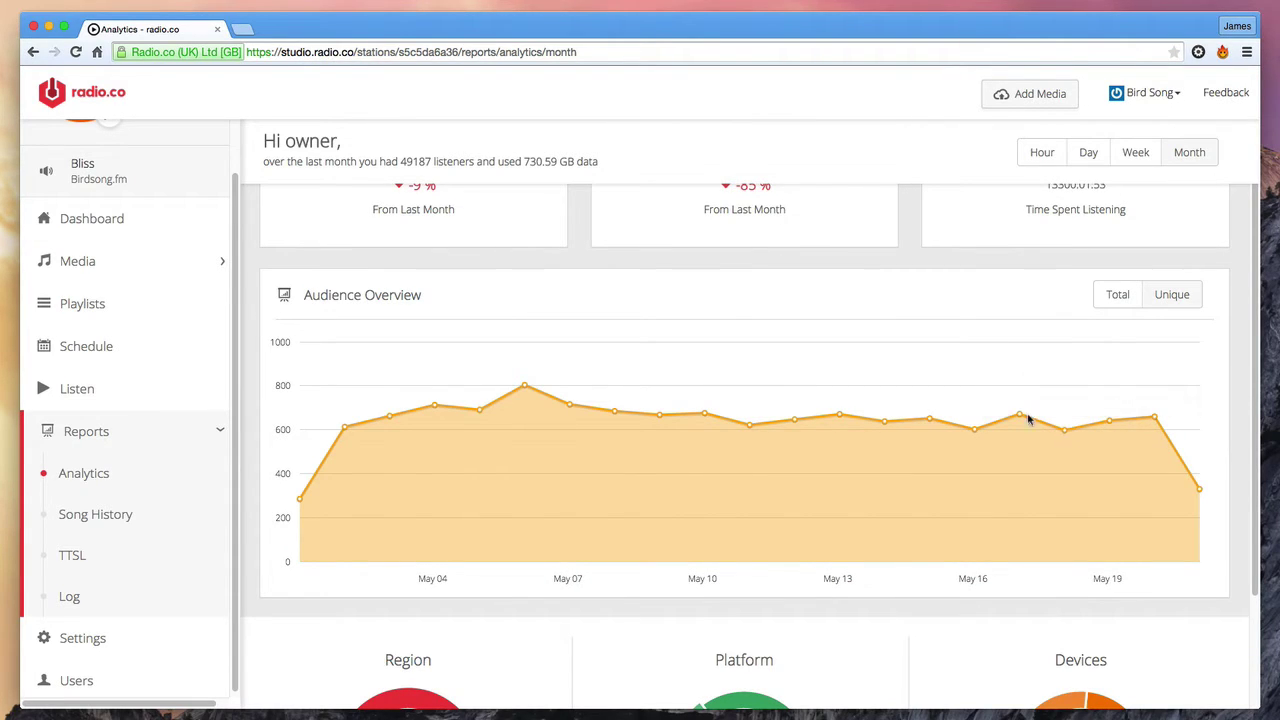
mouse_move(1020, 416)
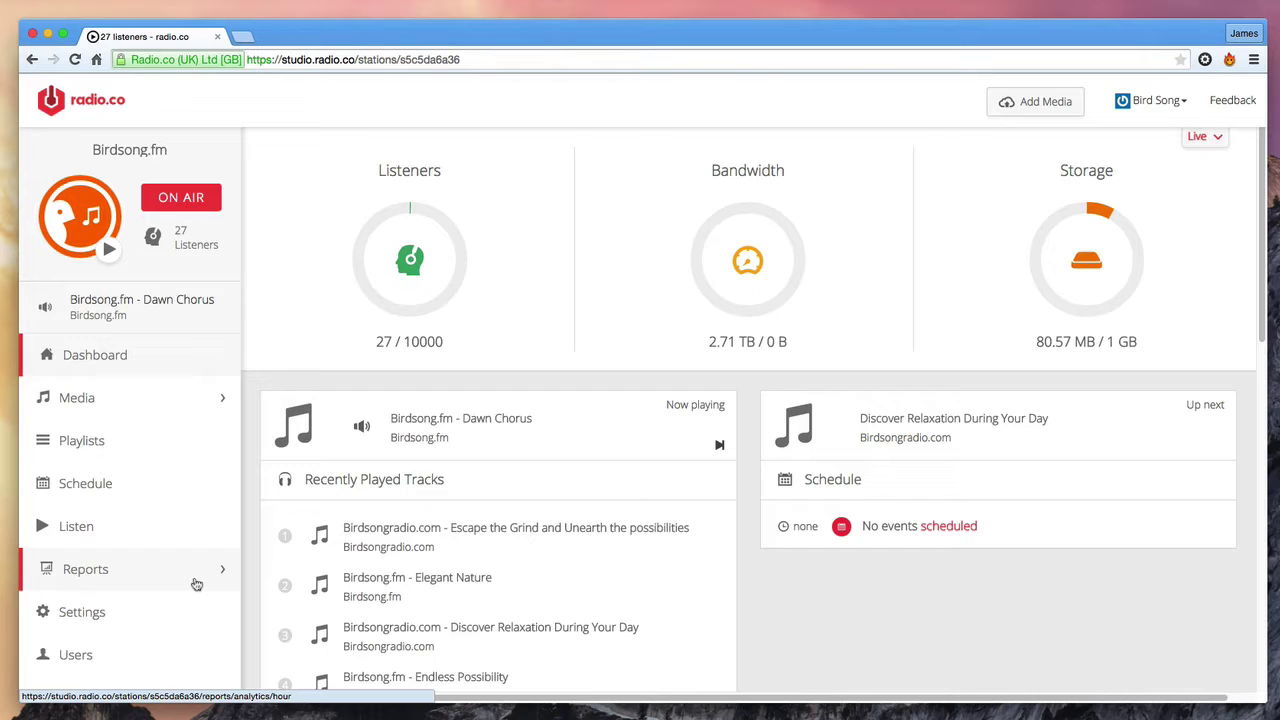
Step: Open the station's Song History report from its reports section
click(183, 552)
scroll(183, 540, down, 3)
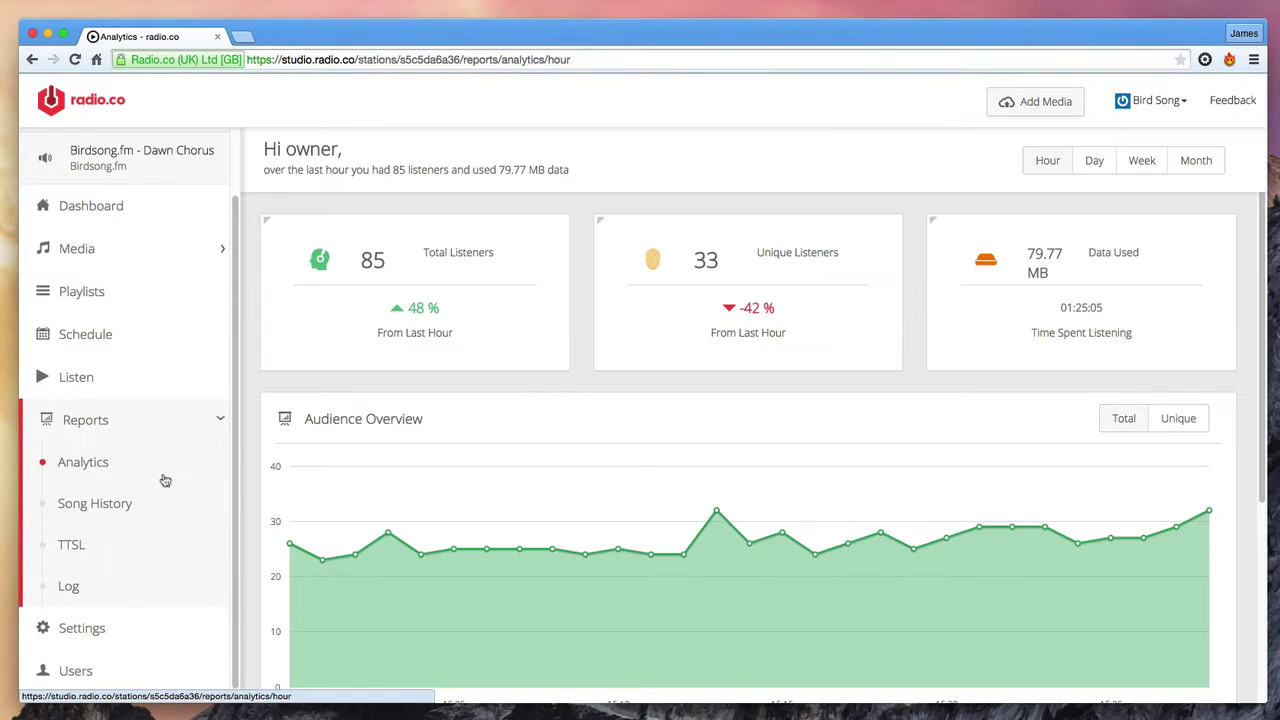
click(160, 503)
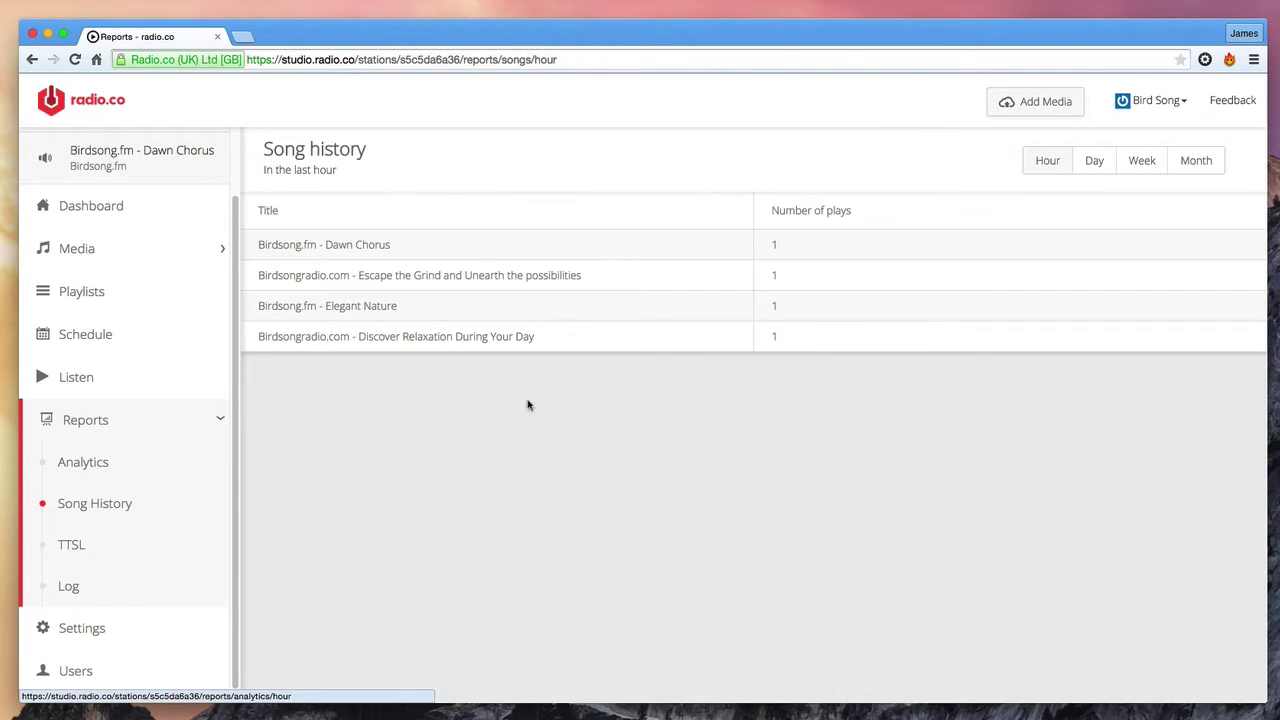
Step: Compare song play counts across the day, week, month and hour periods, finishing with the week view
click(1098, 174)
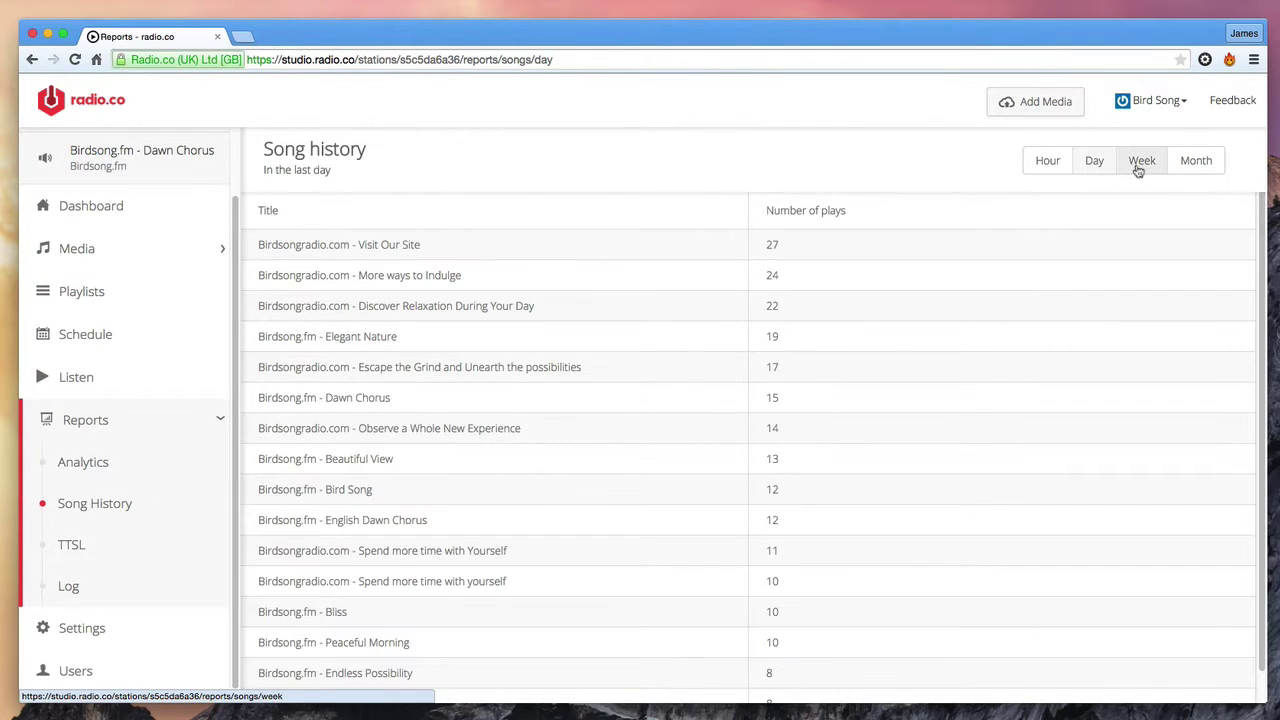
click(1138, 171)
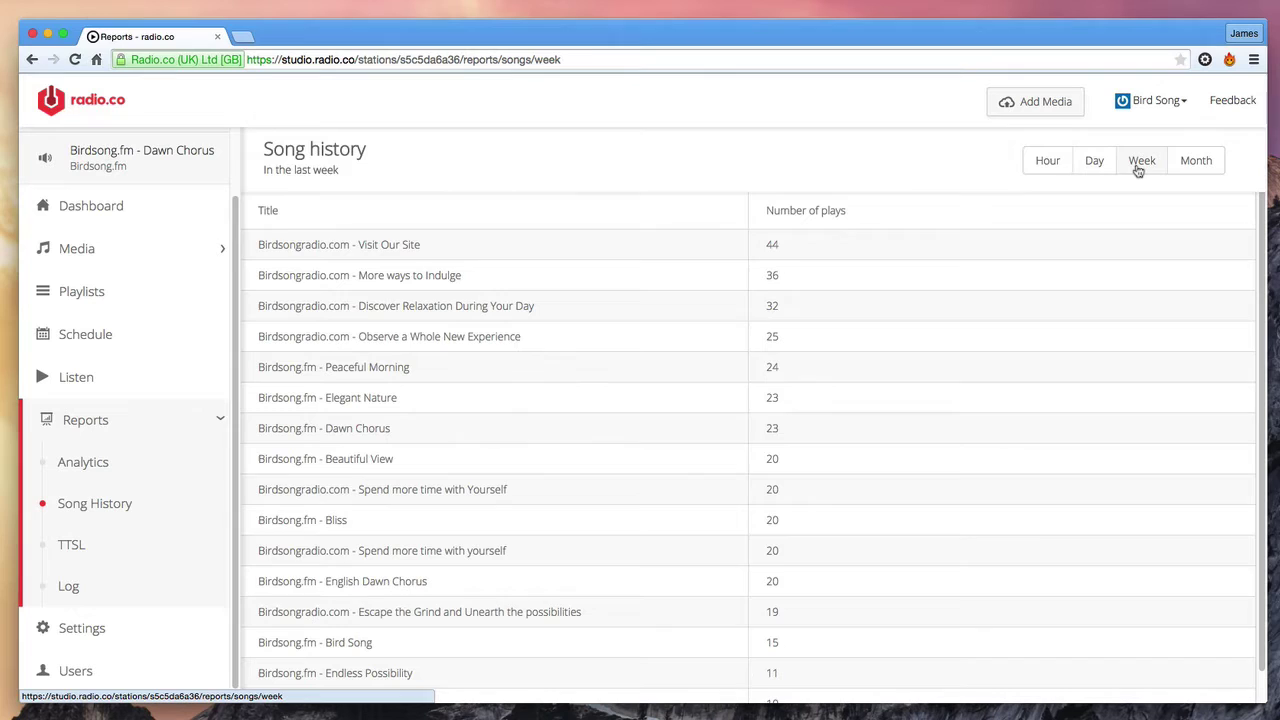
click(1194, 162)
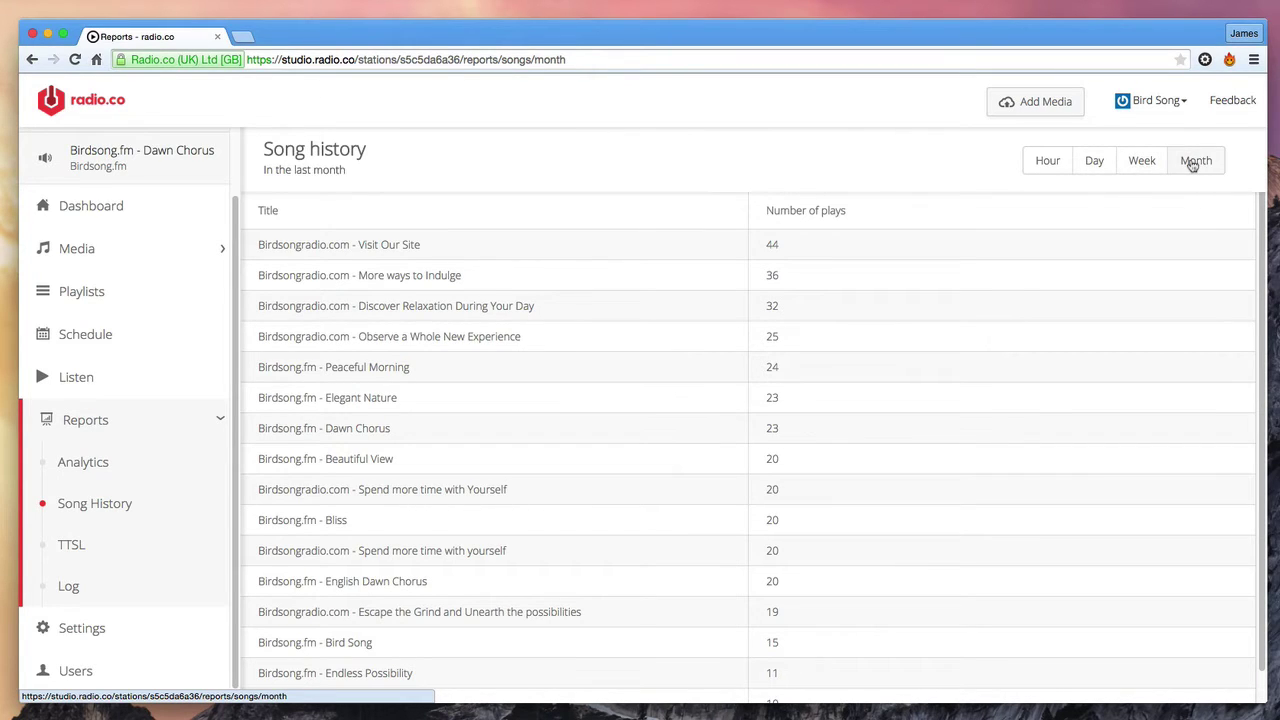
click(1140, 165)
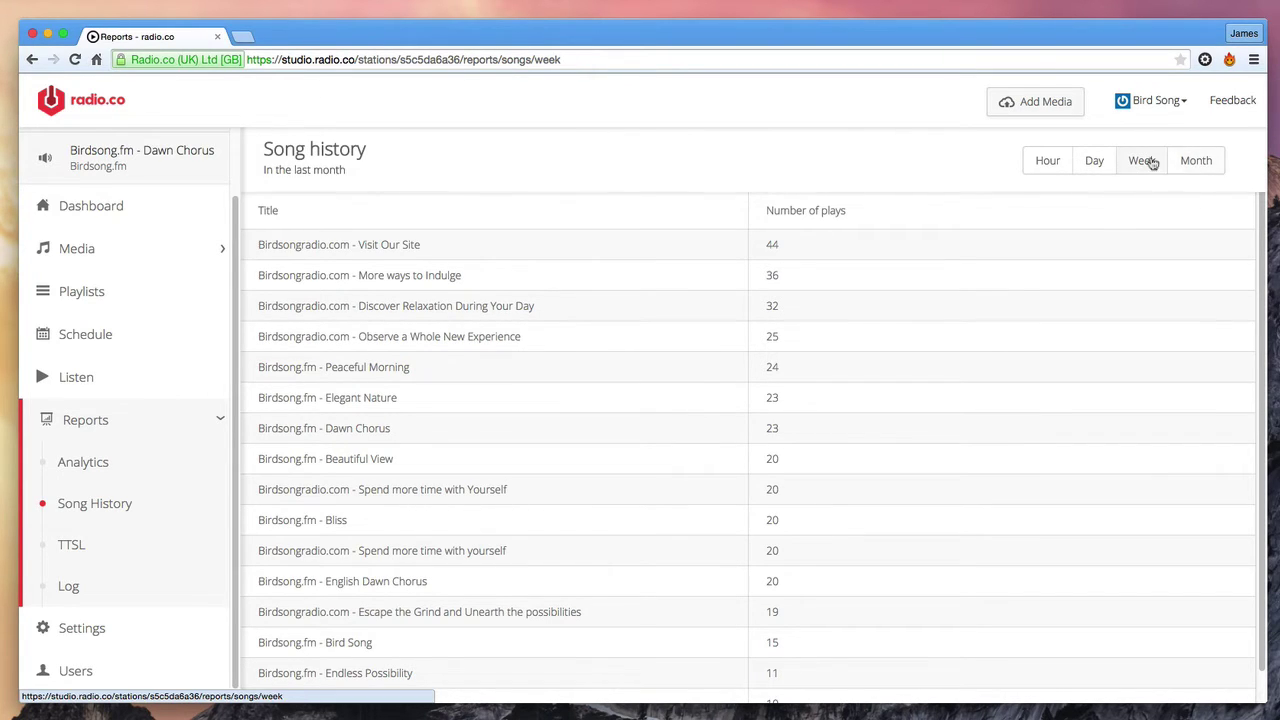
click(1190, 160)
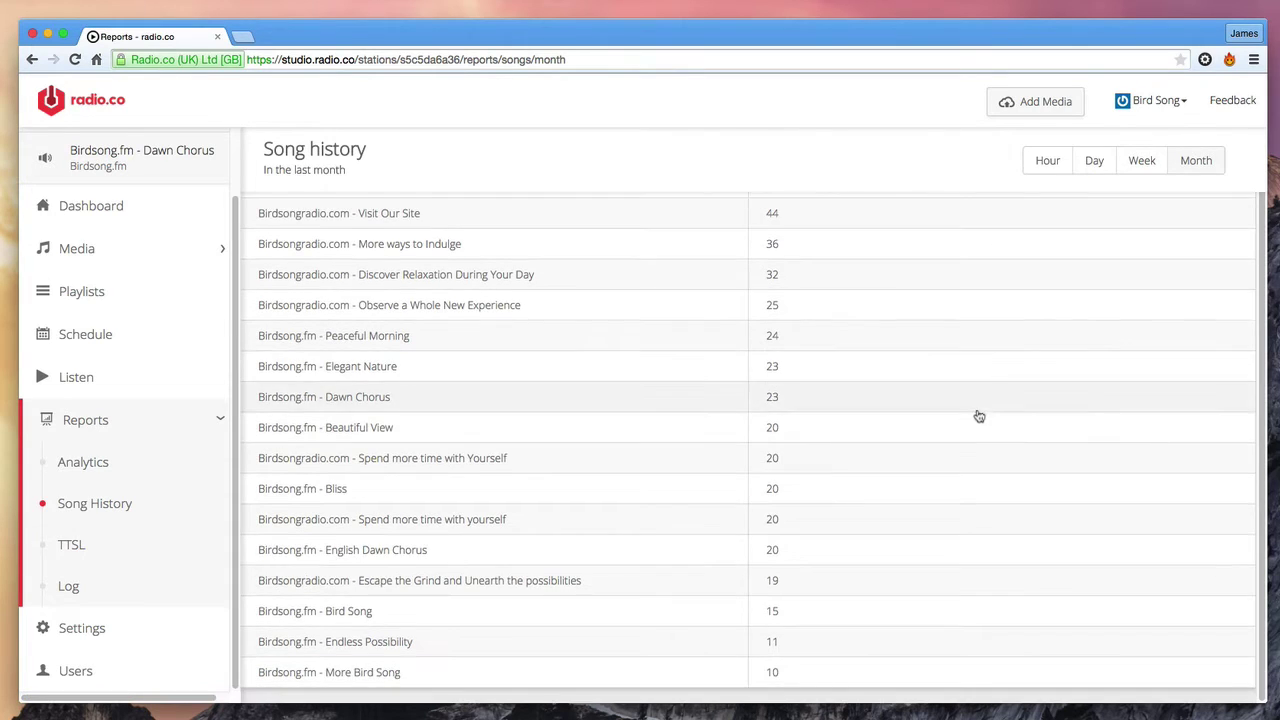
click(1141, 163)
click(1092, 160)
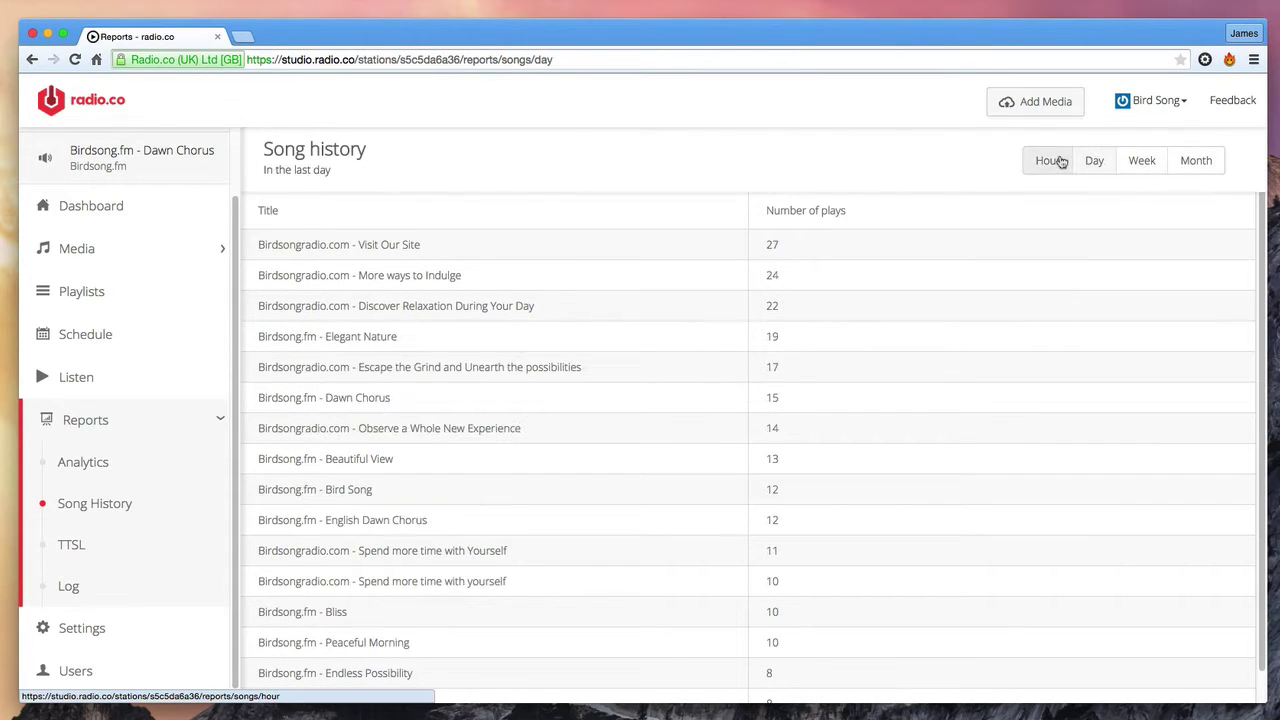
click(1062, 162)
click(1090, 163)
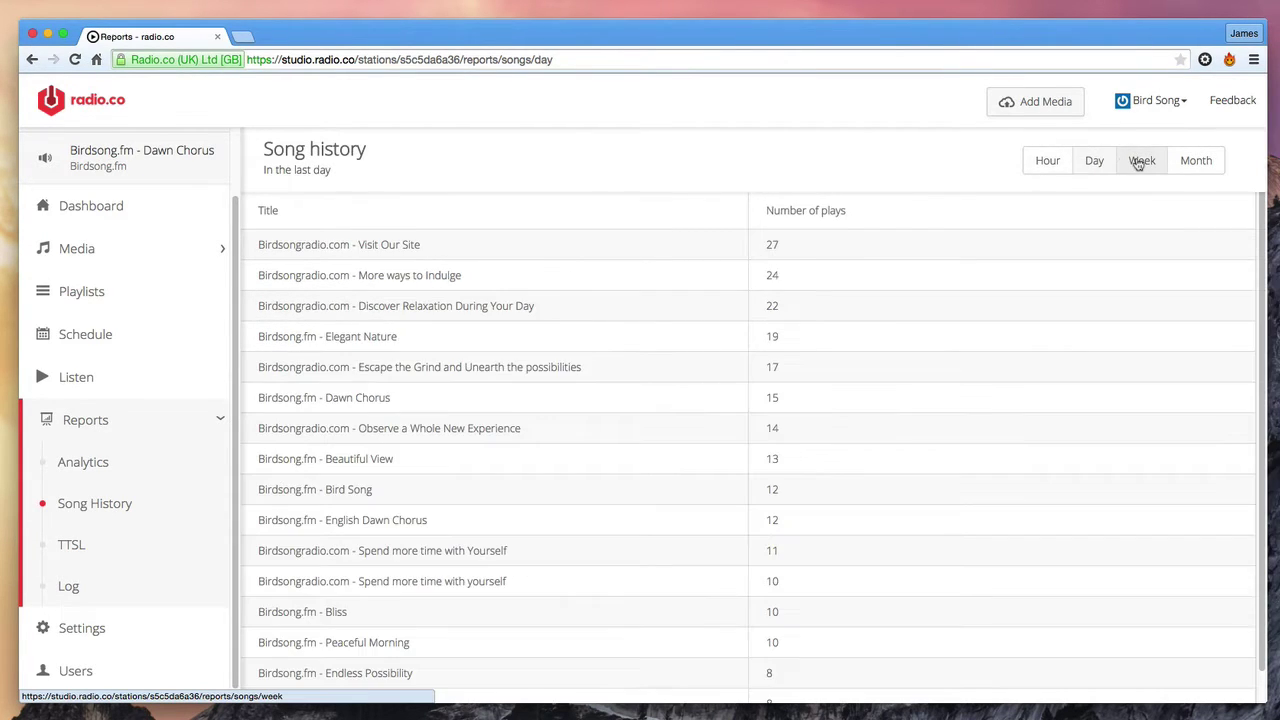
click(1140, 165)
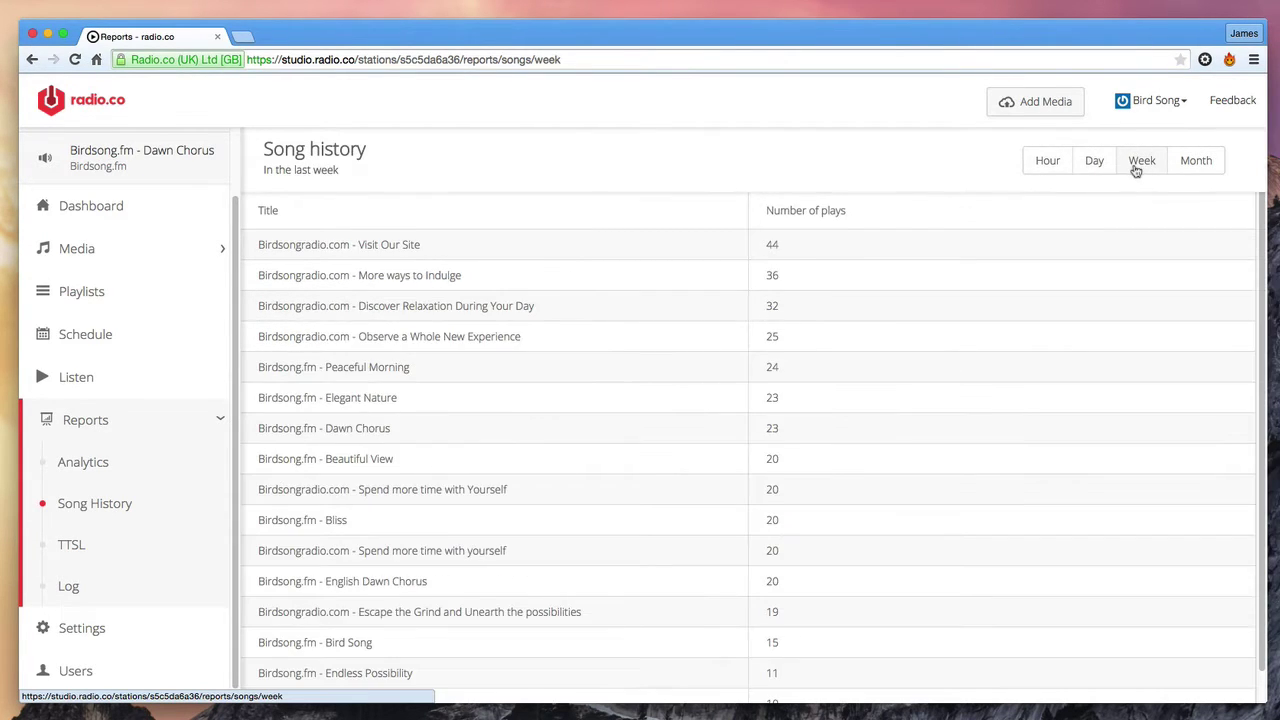
Step: Open the TTSL report, view it for the quarter, and return it to the month view
click(129, 540)
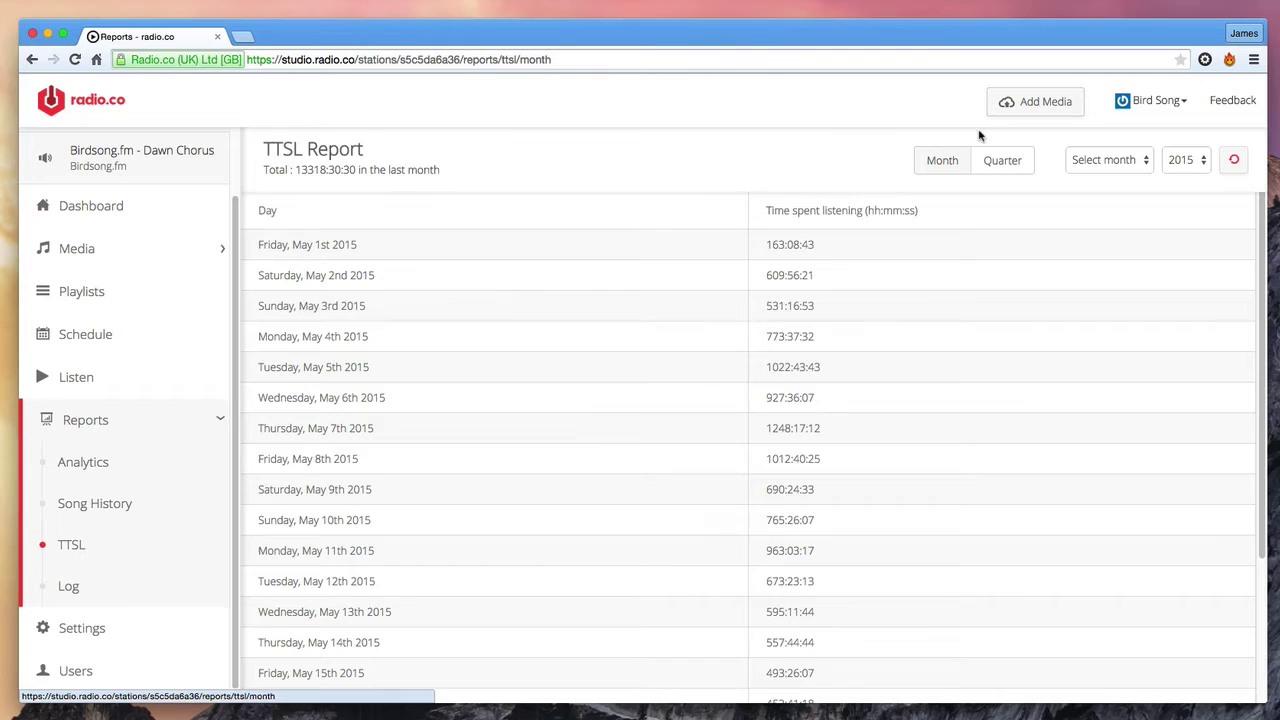
click(997, 163)
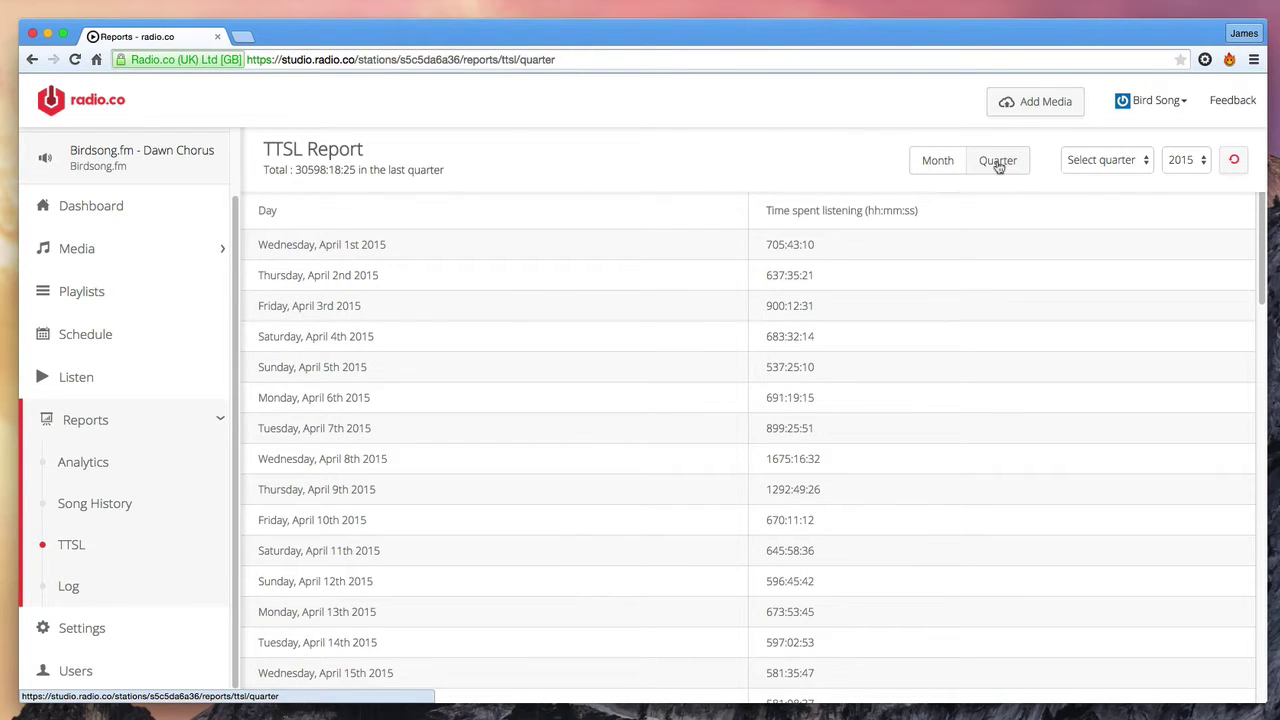
click(928, 166)
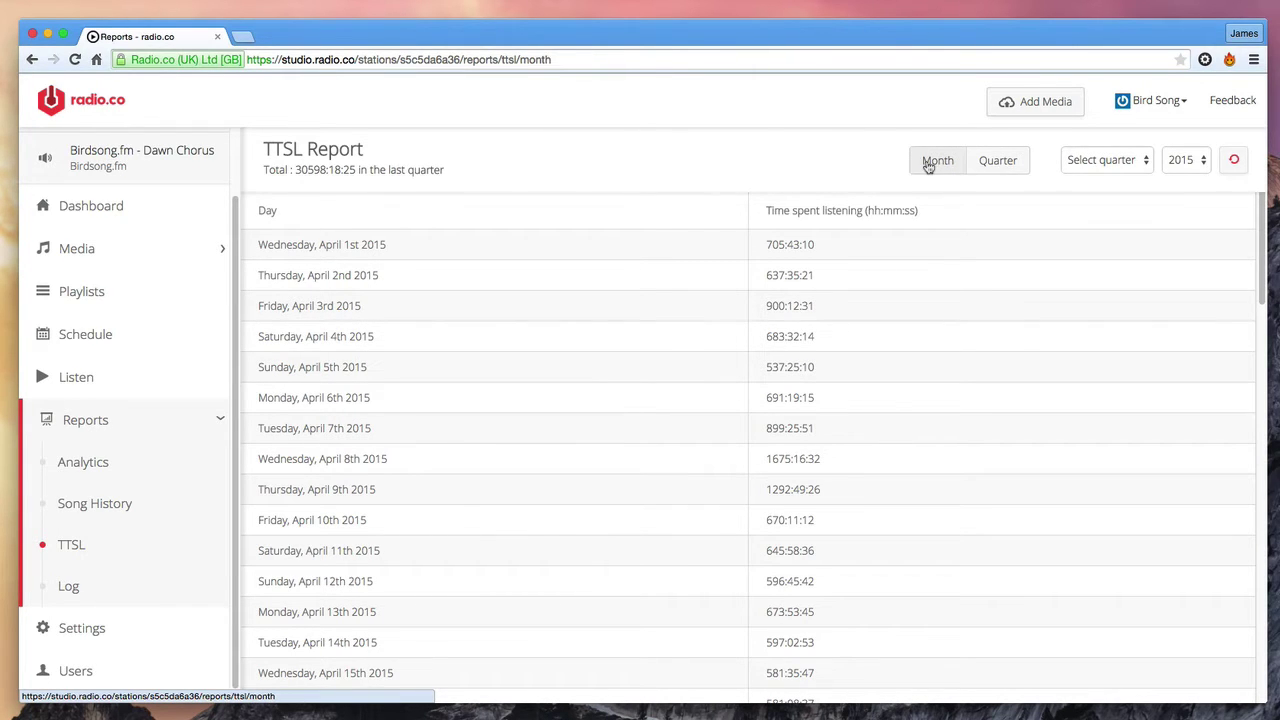
Step: Filter the TTSL report to February 2015 and reload it
click(1100, 161)
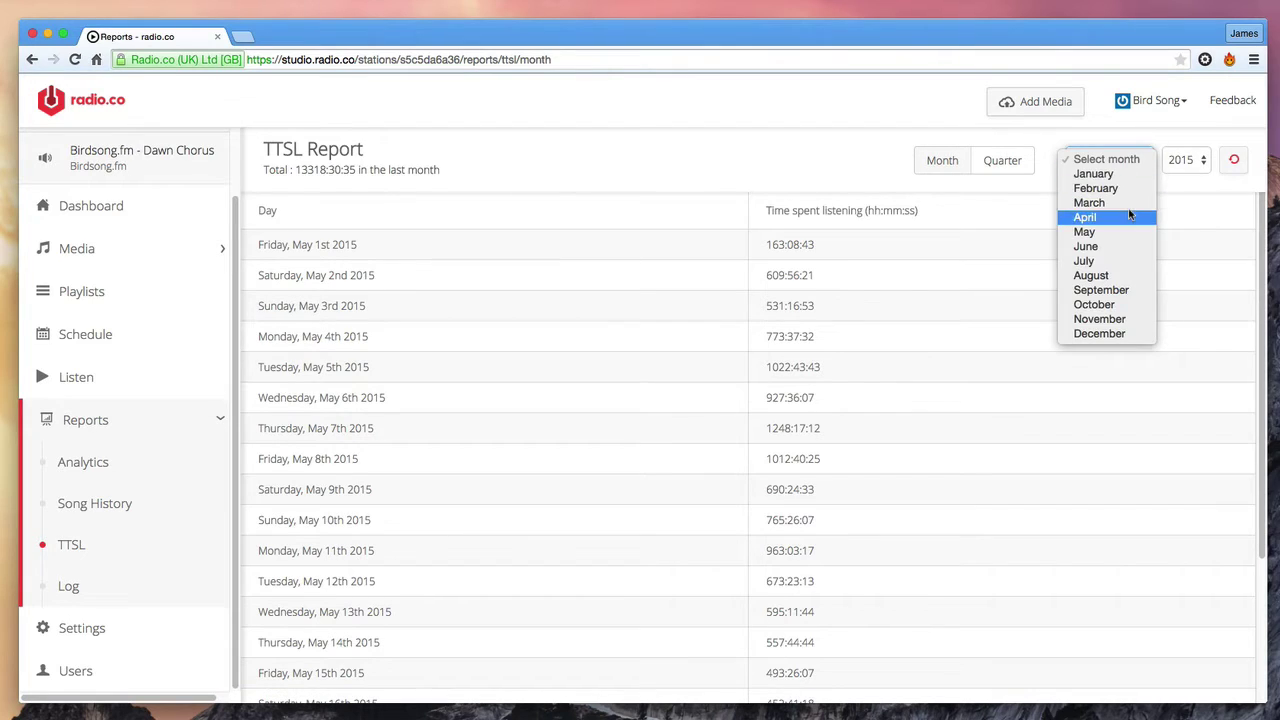
click(1085, 217)
click(1180, 160)
click(1138, 163)
click(1136, 165)
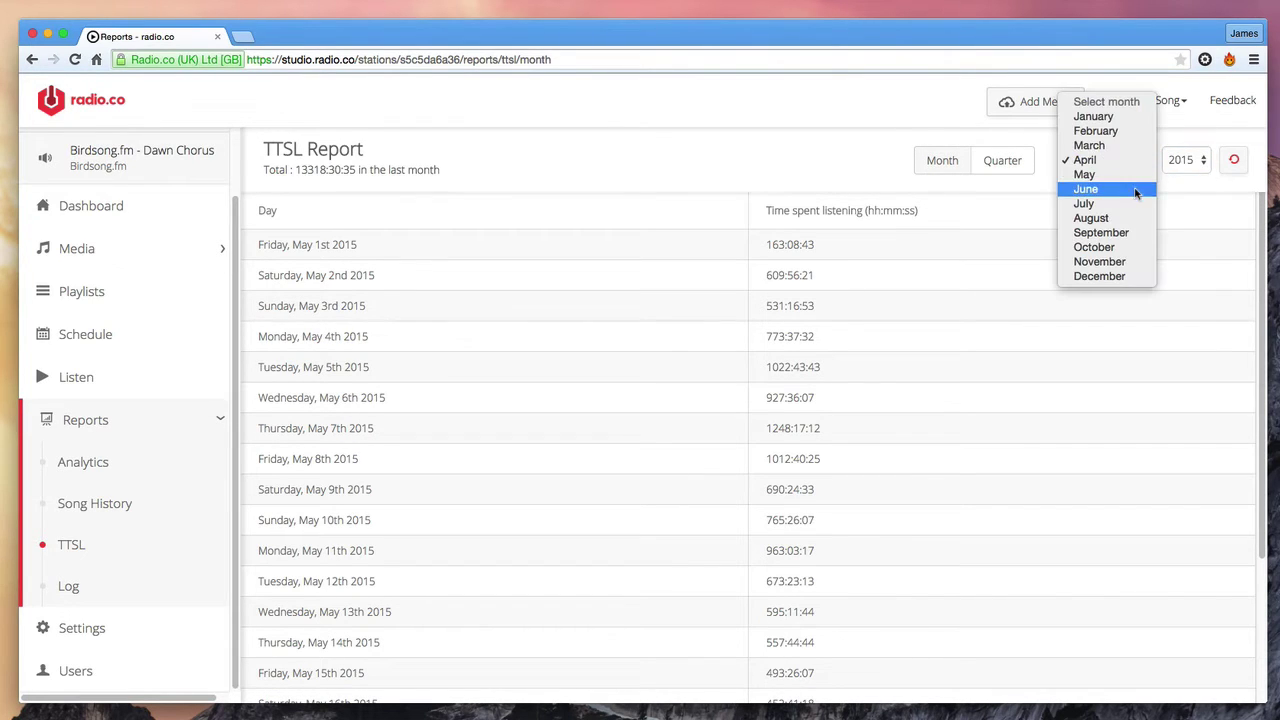
click(1100, 134)
click(1225, 165)
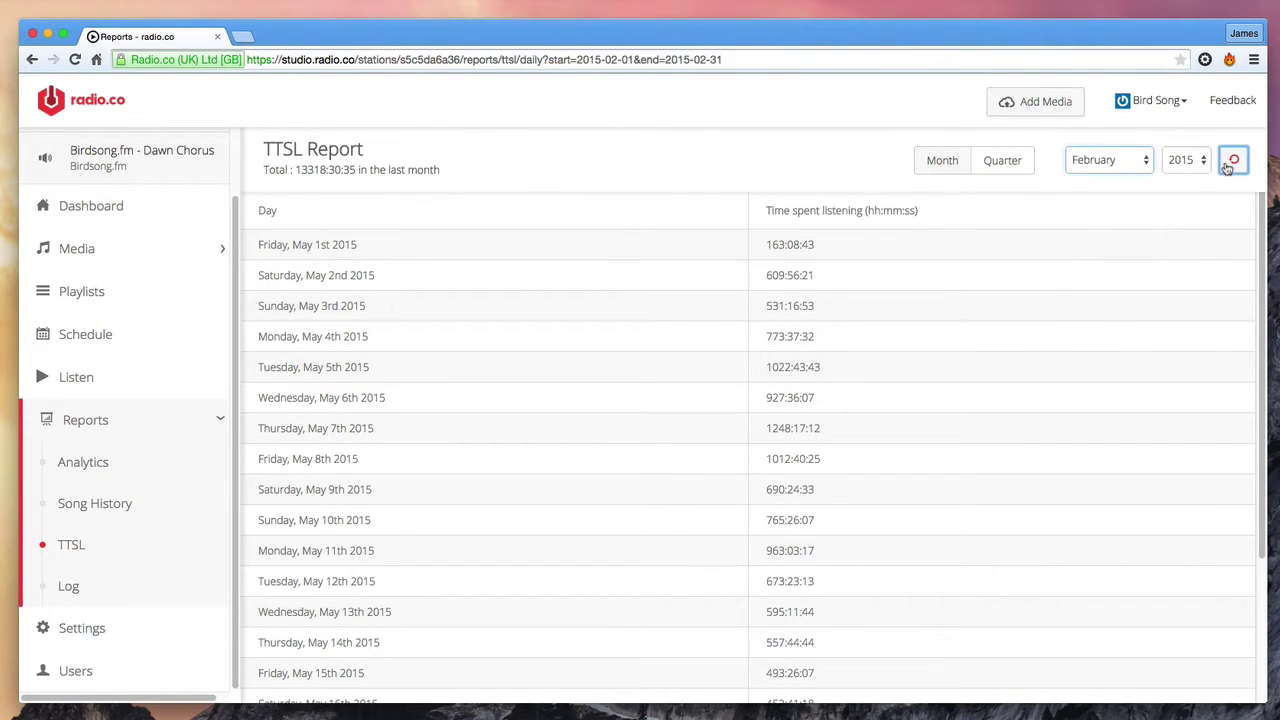
Step: Load the TTSL report for March 2015 and review the daily listening times through the end of the month
click(1125, 167)
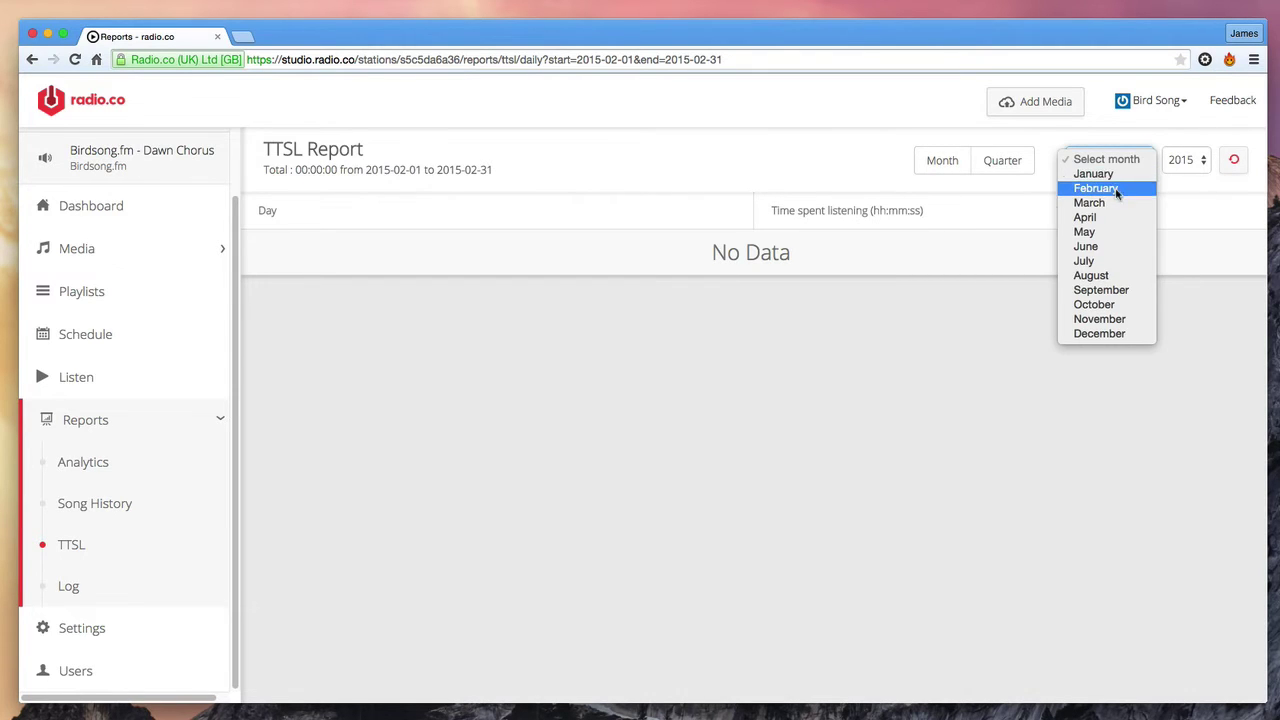
click(1089, 203)
click(1226, 158)
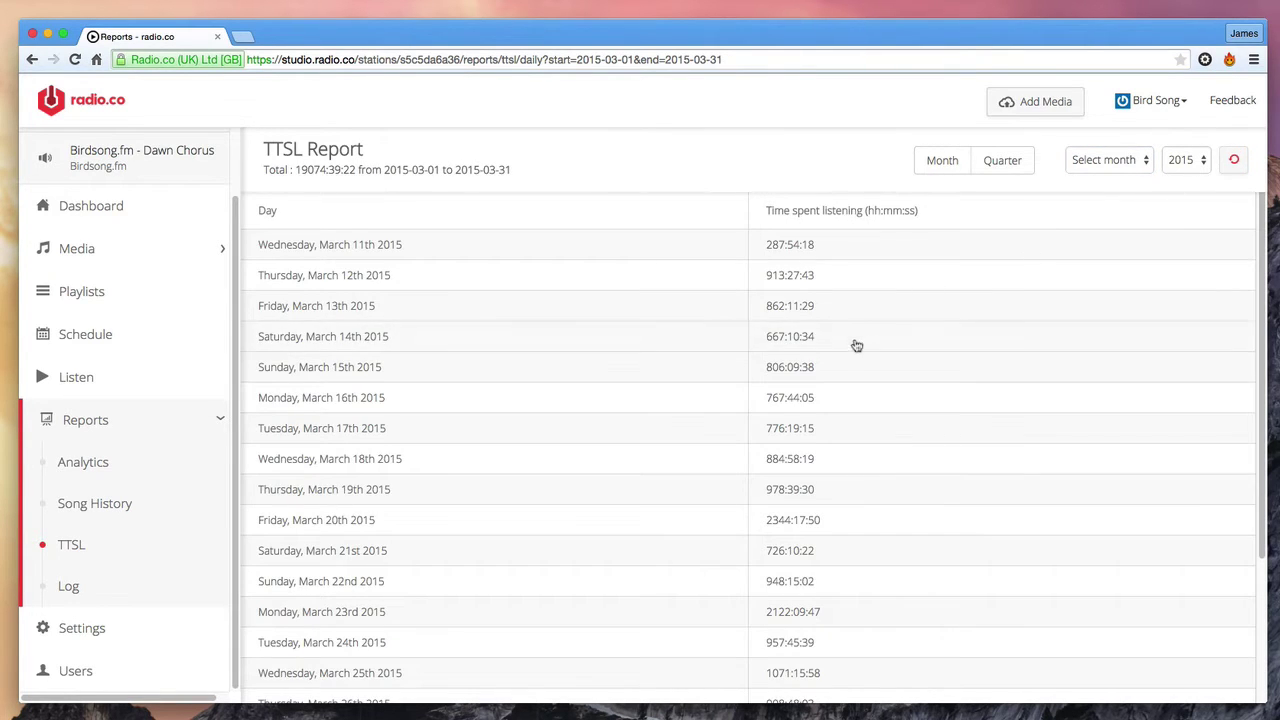
scroll(854, 343, down, 4)
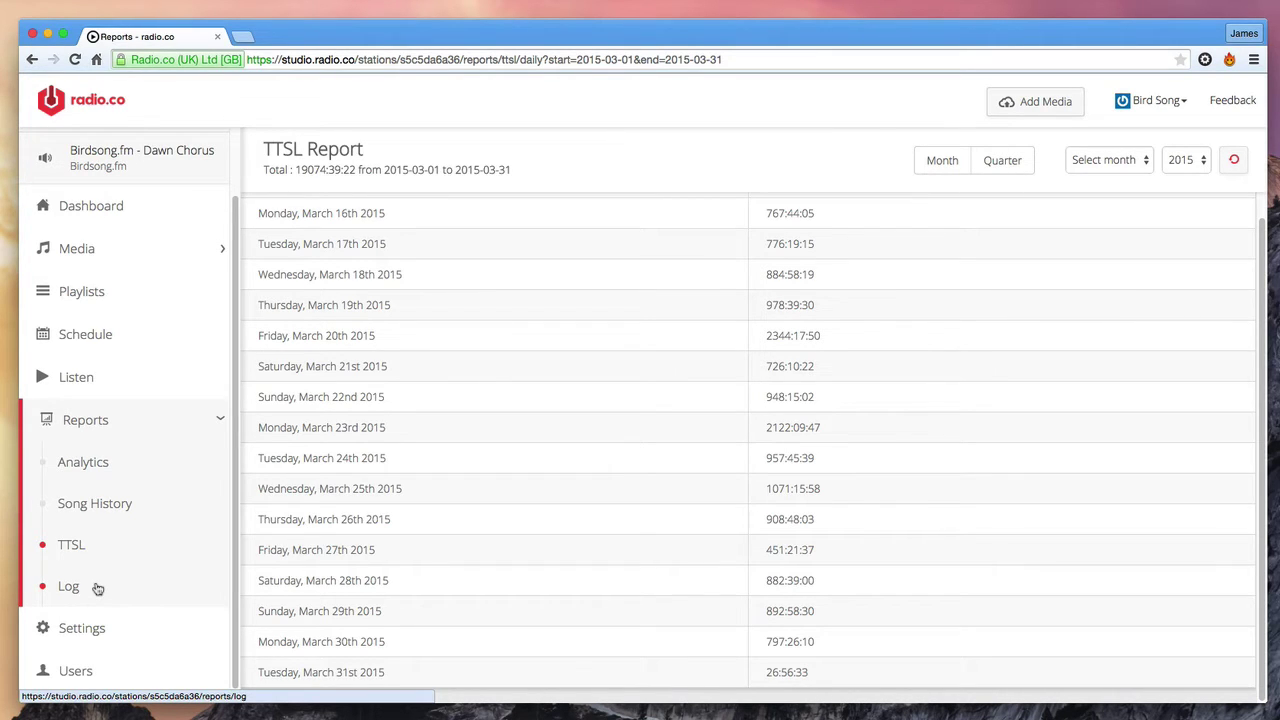
Step: Open the station log and look through its listener connection and disconnection entries
click(97, 588)
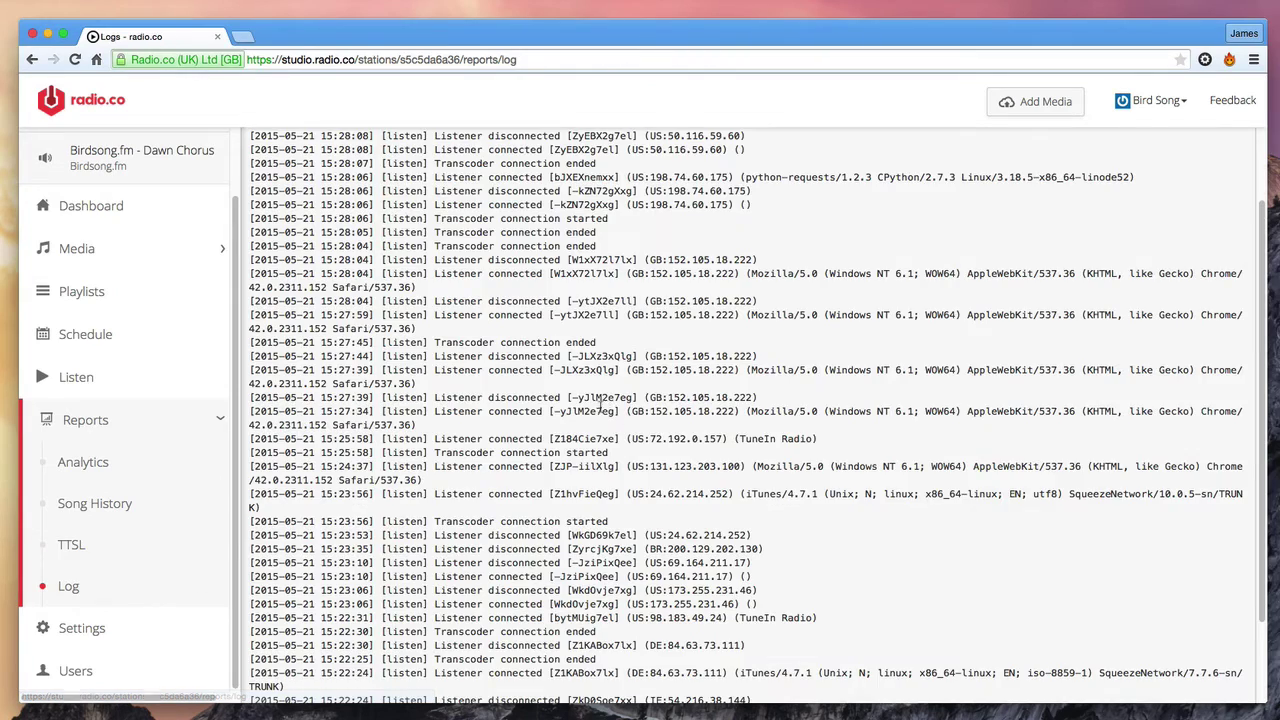
scroll(615, 415, down, 2)
scroll(615, 415, up, 5)
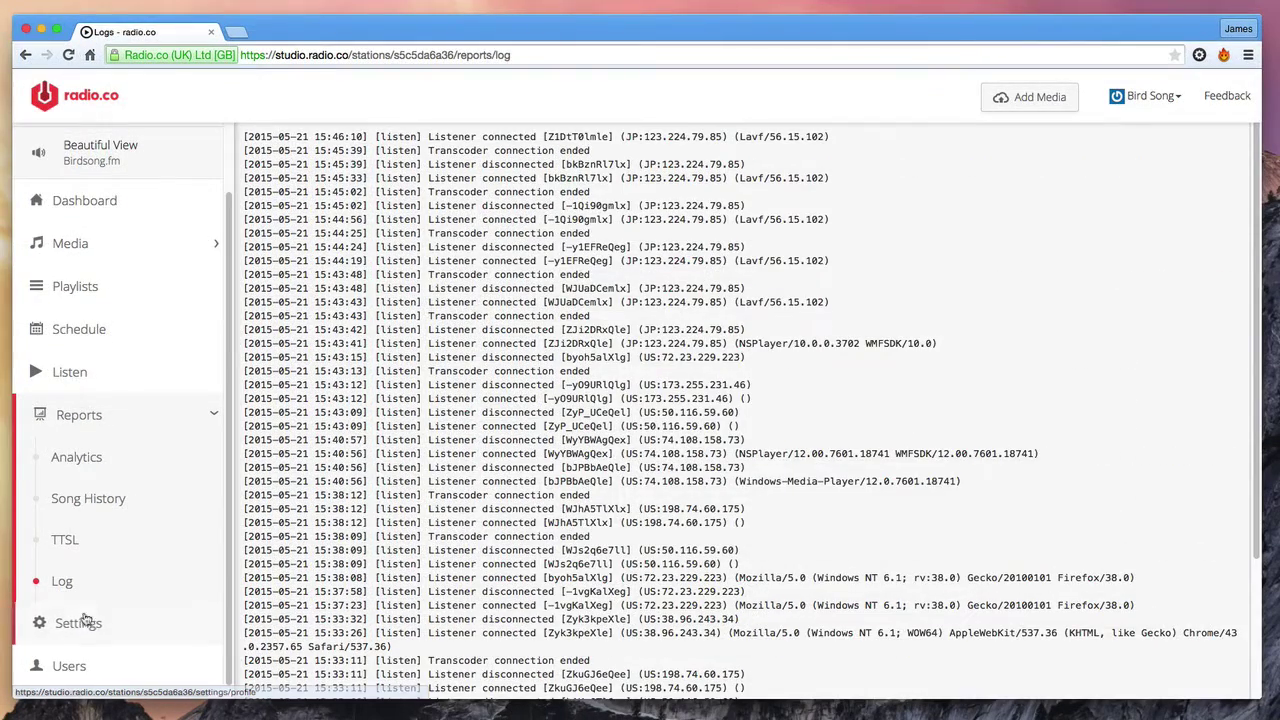
Step: Open the station's profile settings and search the timezone choices for "Lon"
click(88, 622)
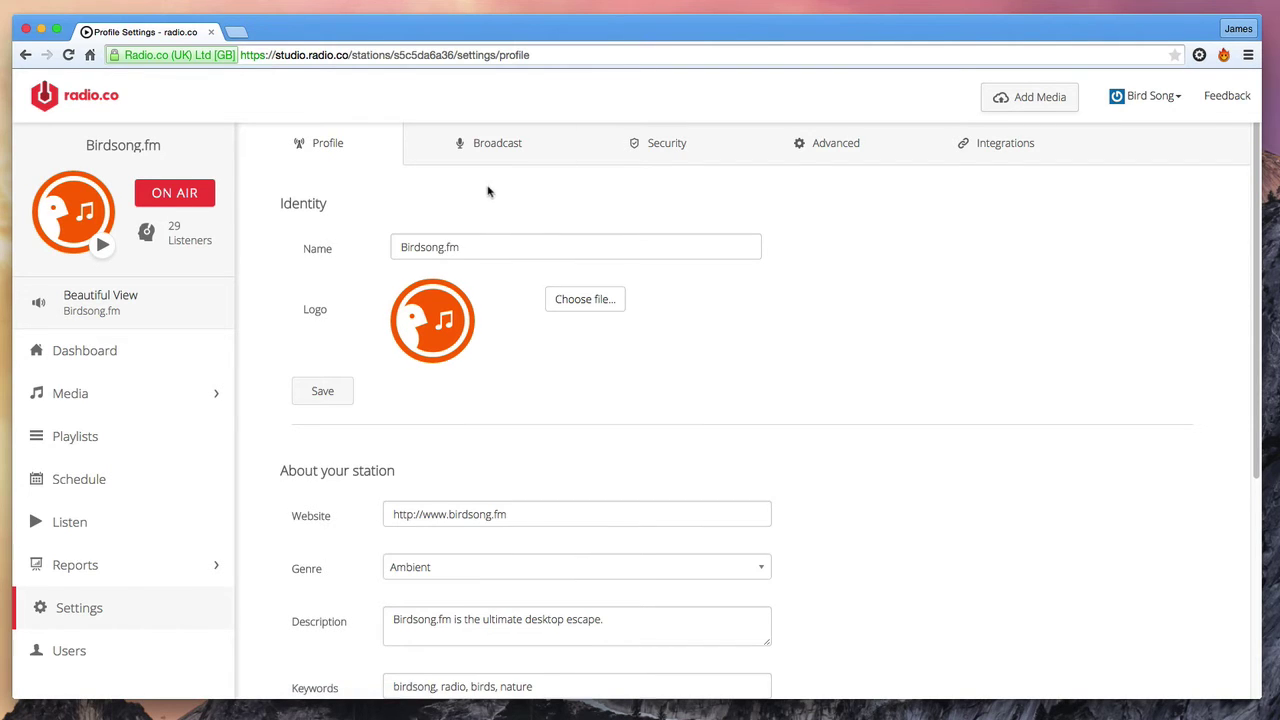
scroll(489, 191, down, 5)
scroll(489, 191, down, 1)
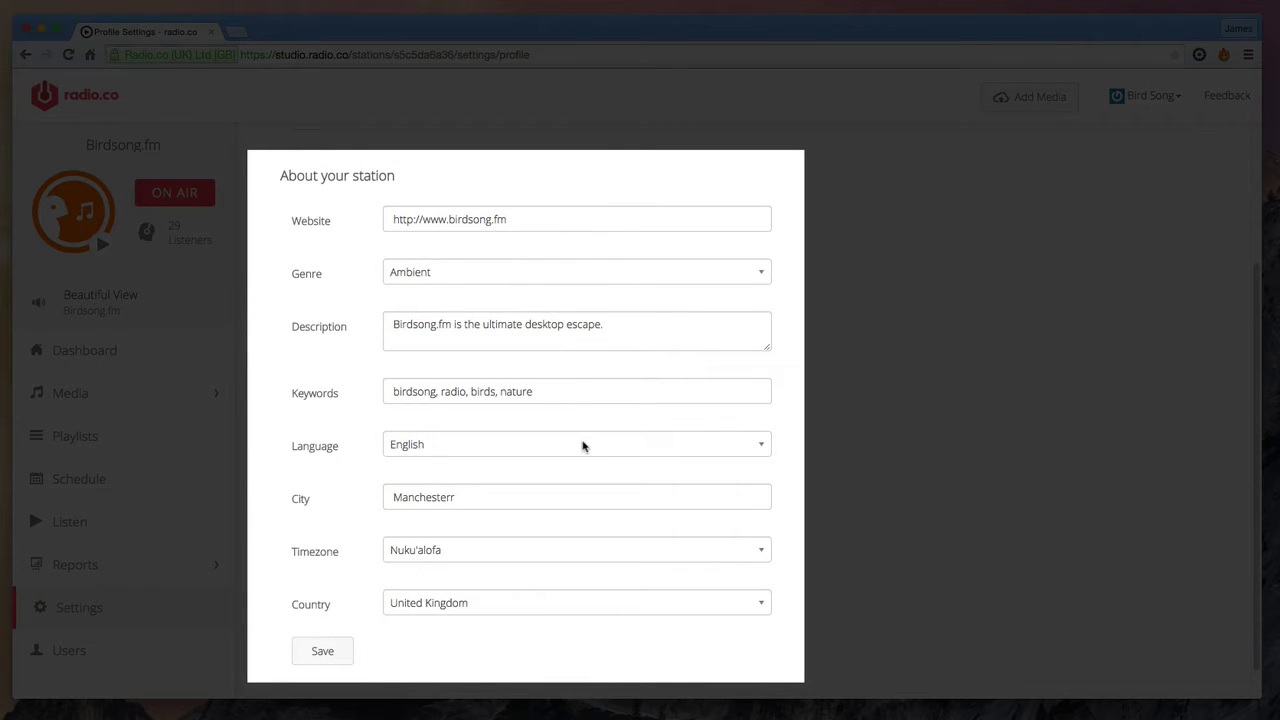
click(484, 556)
click(489, 577)
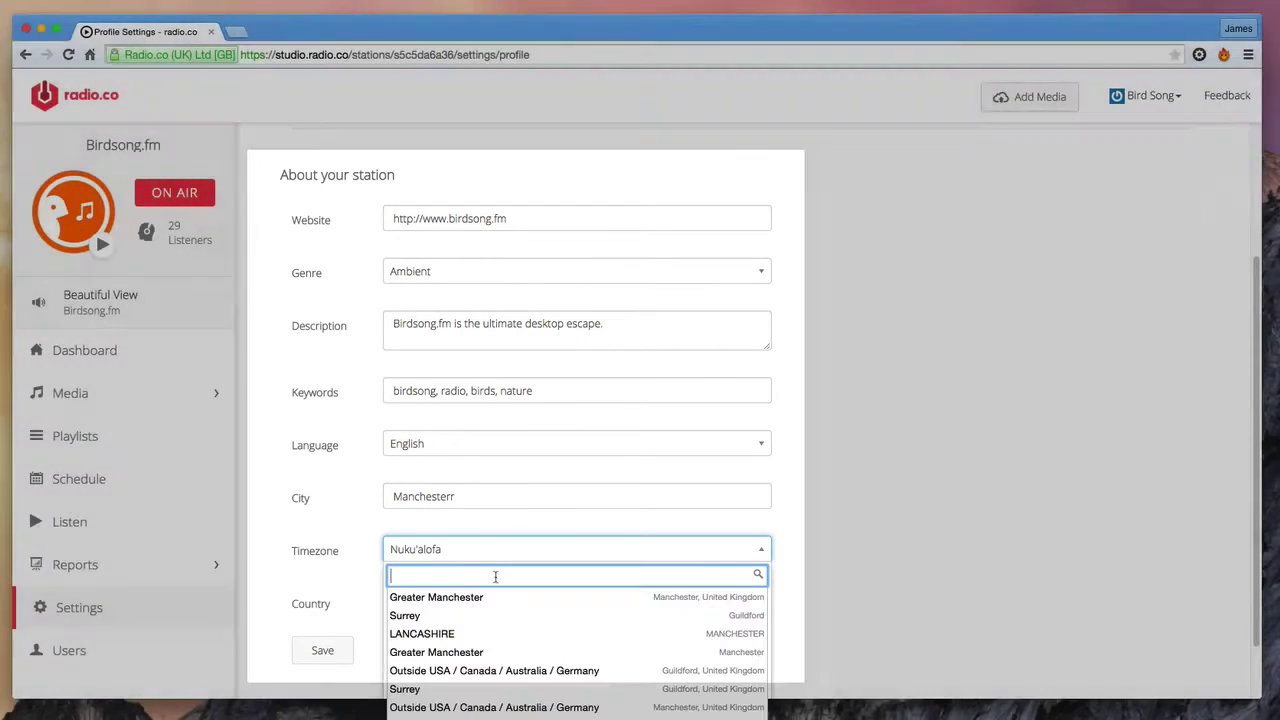
text(i)
text(Lo)
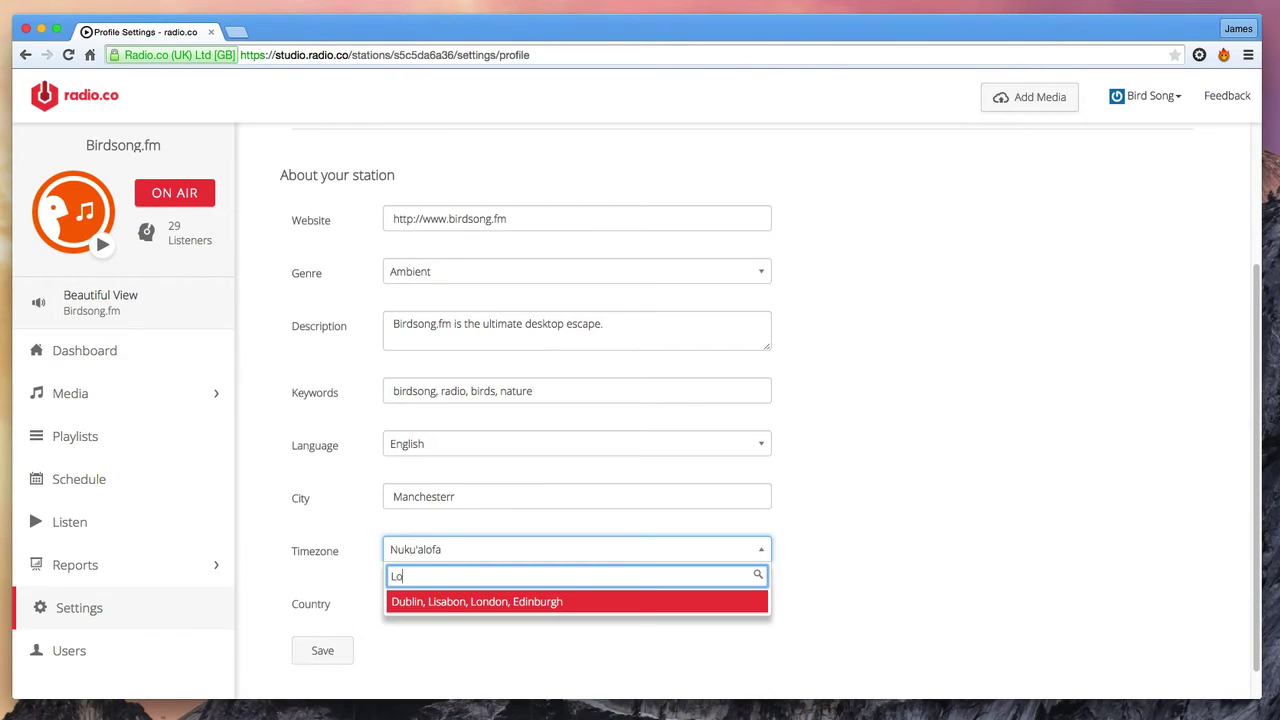
text(n)
scroll(512, 350, up, 3)
Step: In the broadcast settings, set the crossfade length to 6 seconds and enable mobile streaming
click(505, 140)
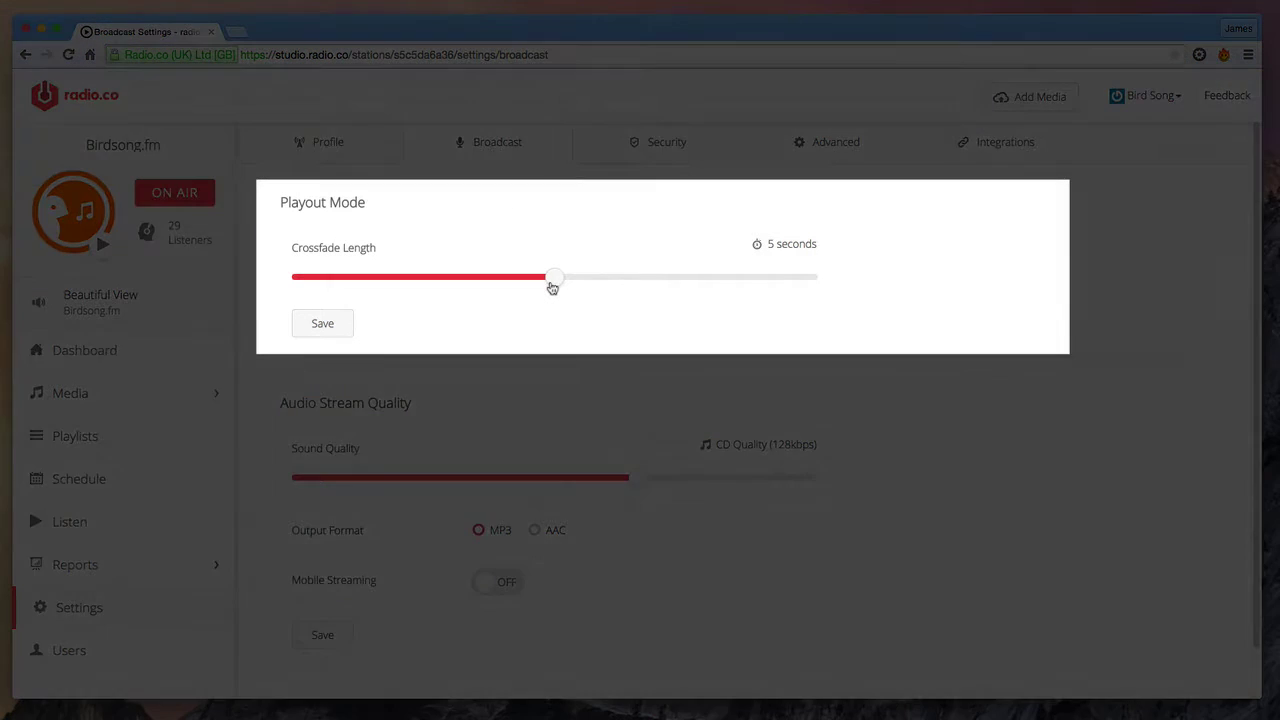
drag(560, 279, 620, 289)
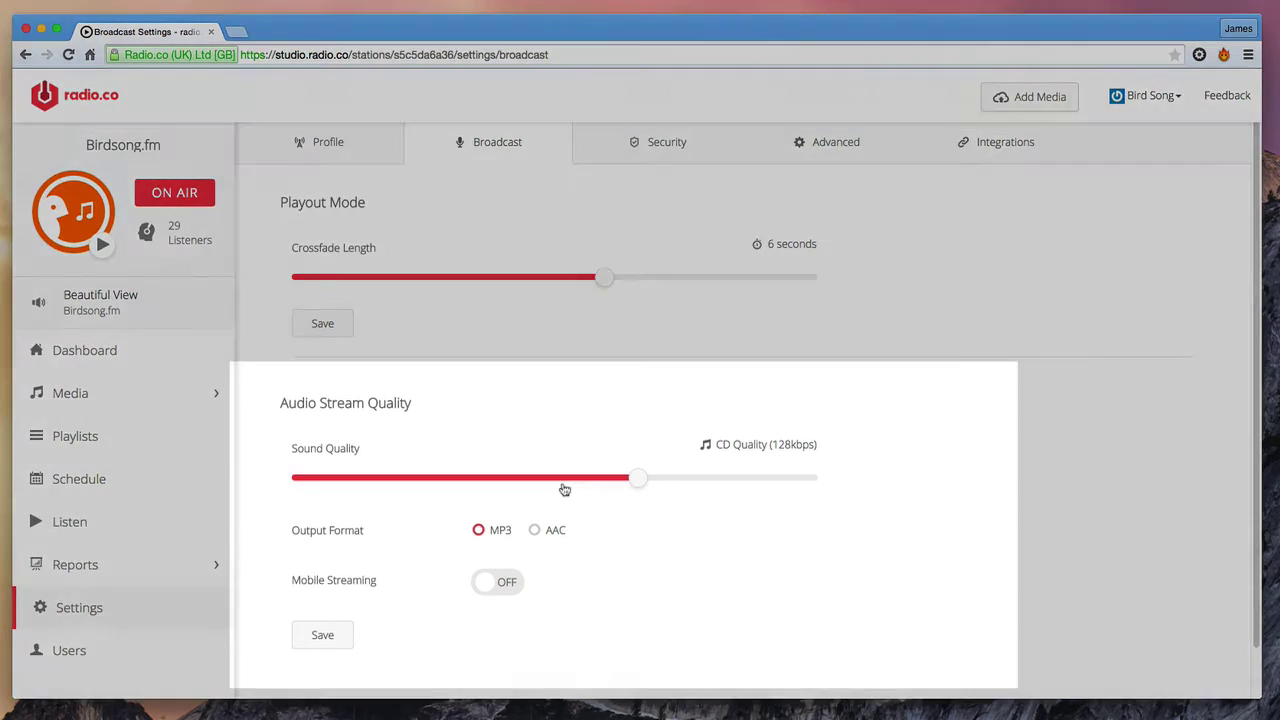
drag(564, 489, 634, 491)
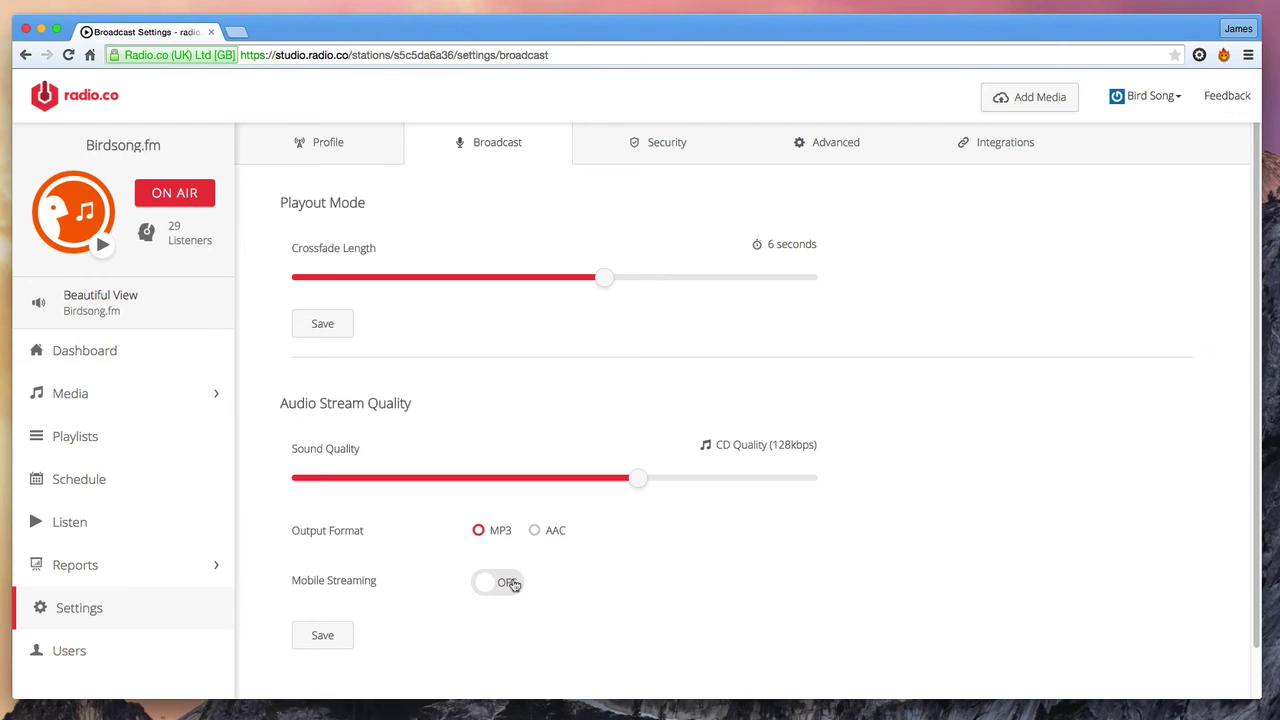
click(512, 584)
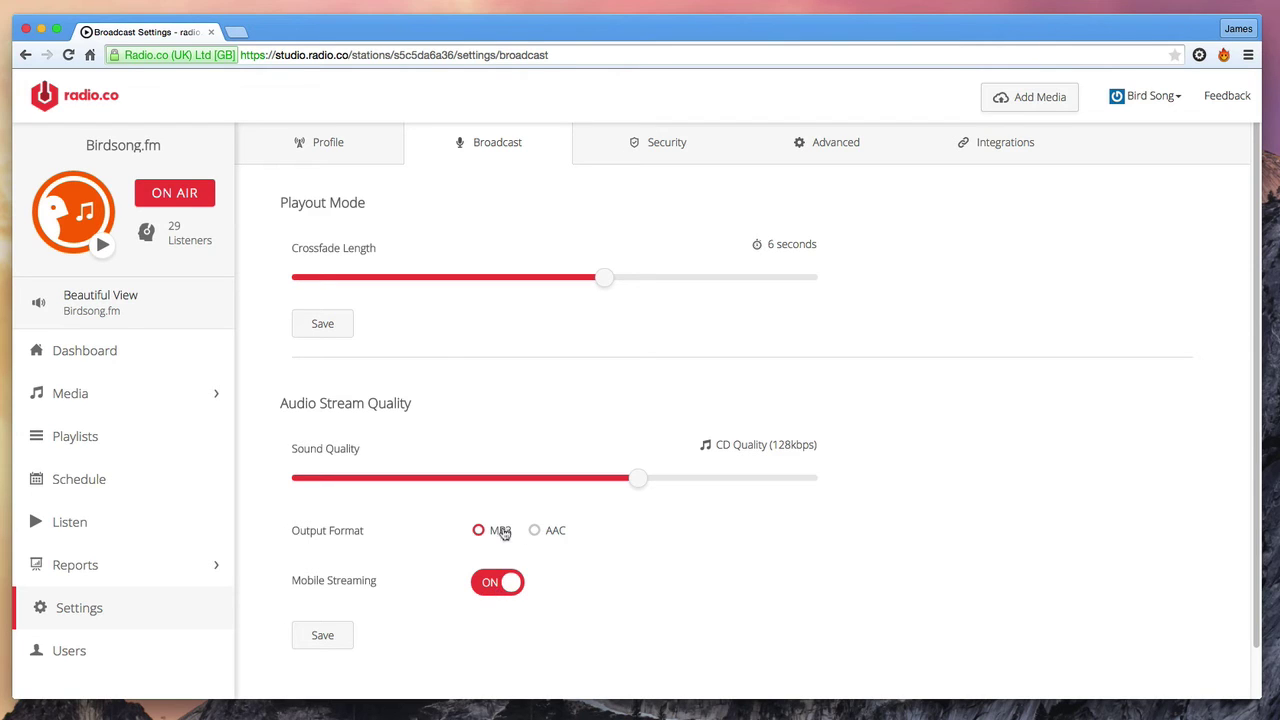
Step: Open the station's security settings, with a brief return to the broadcast settings in between
click(627, 140)
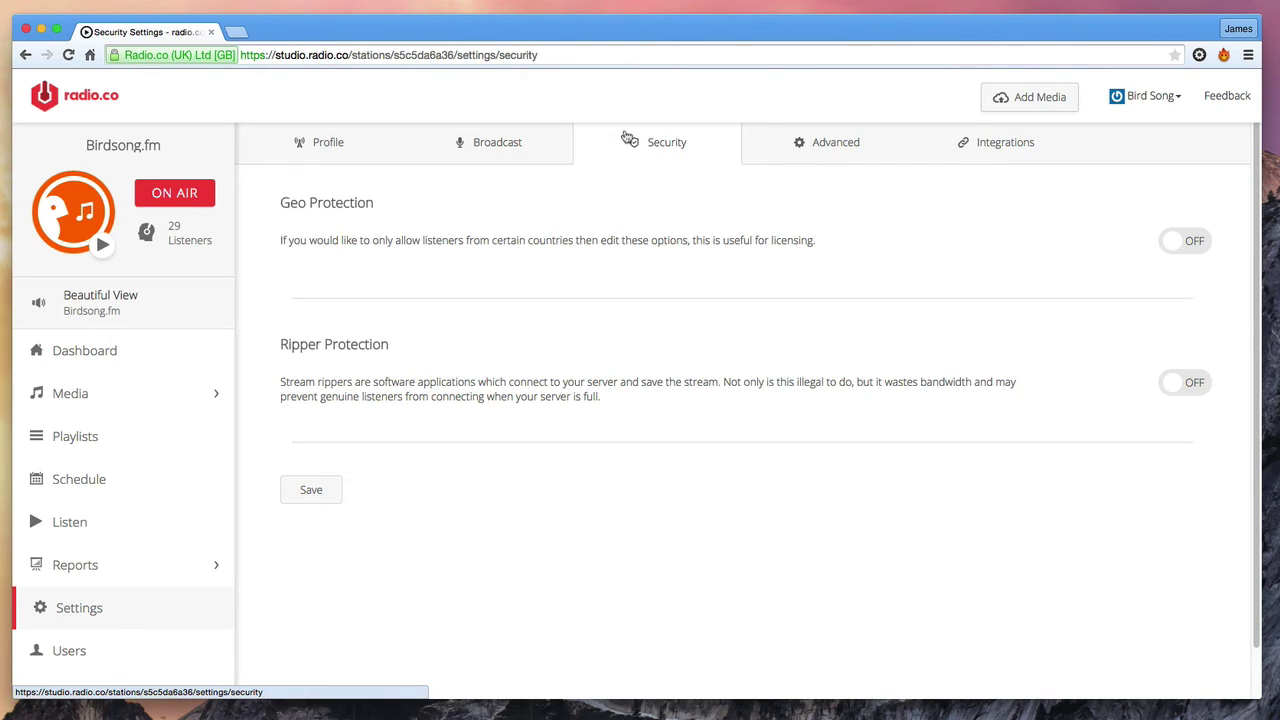
click(486, 139)
click(646, 140)
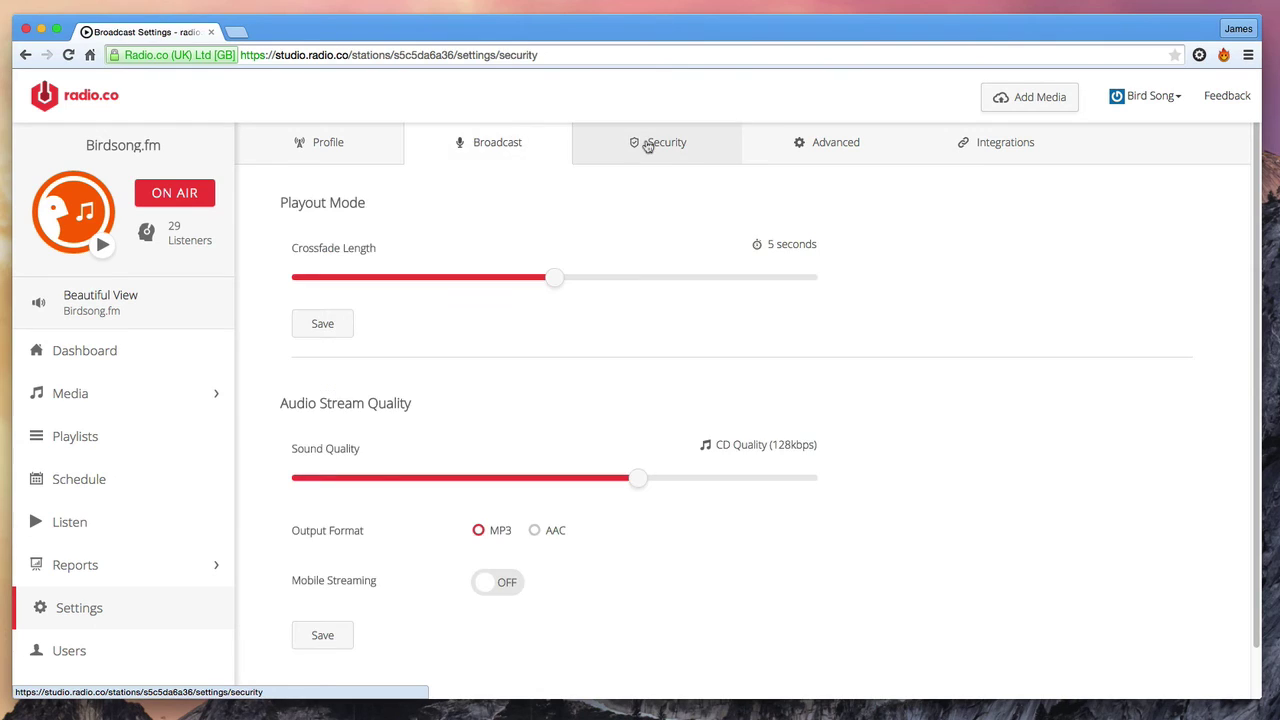
Step: Try out geo protection that allows listeners from the United Kingdom and United States, and switch it off again
click(1201, 241)
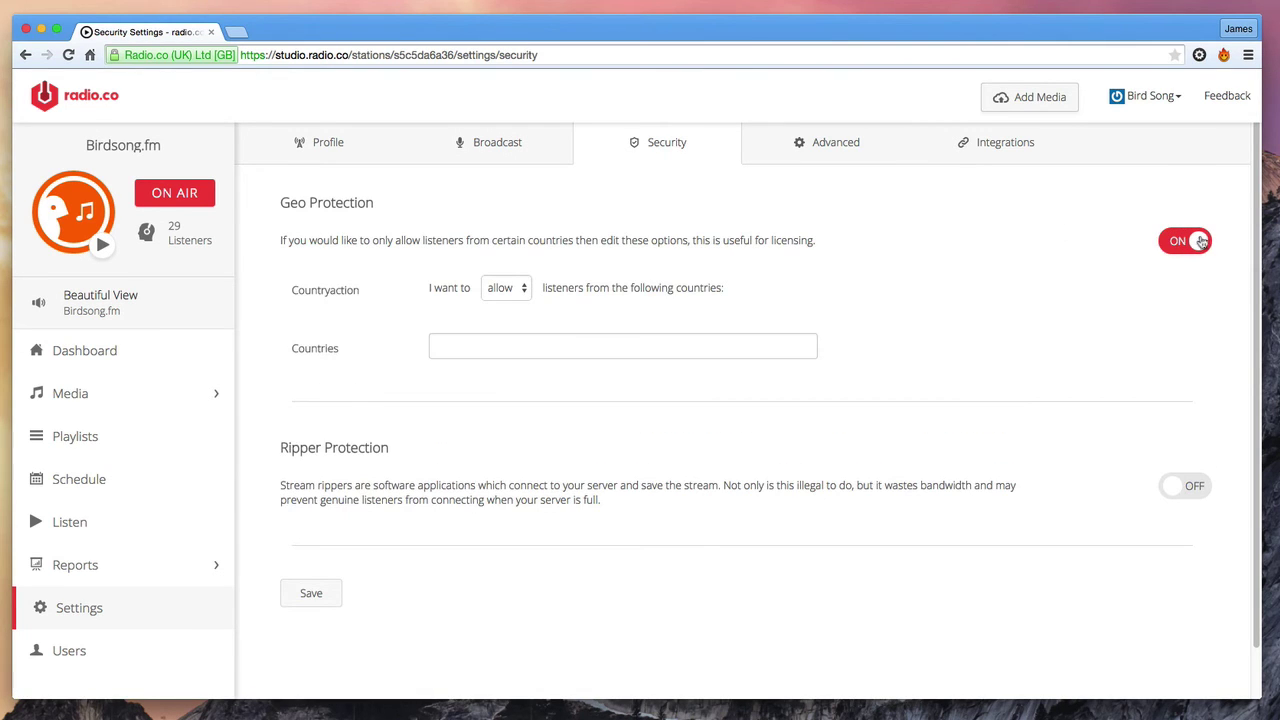
click(509, 345)
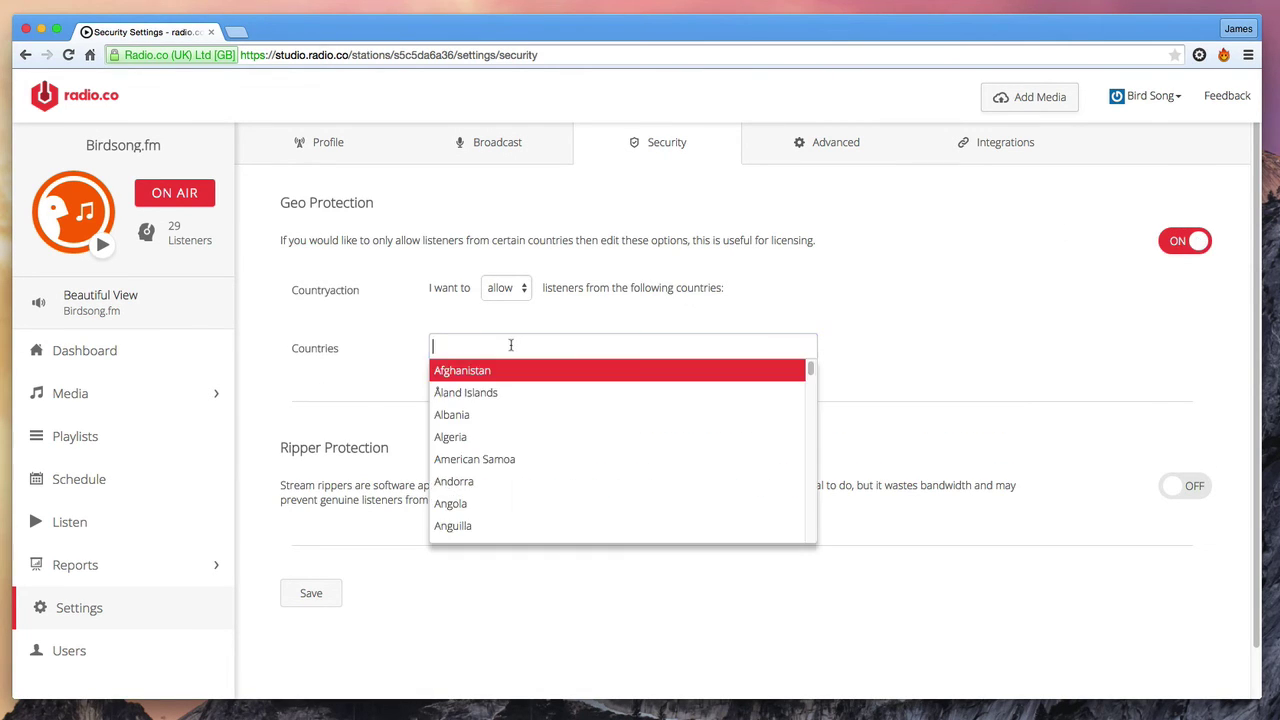
text(United)
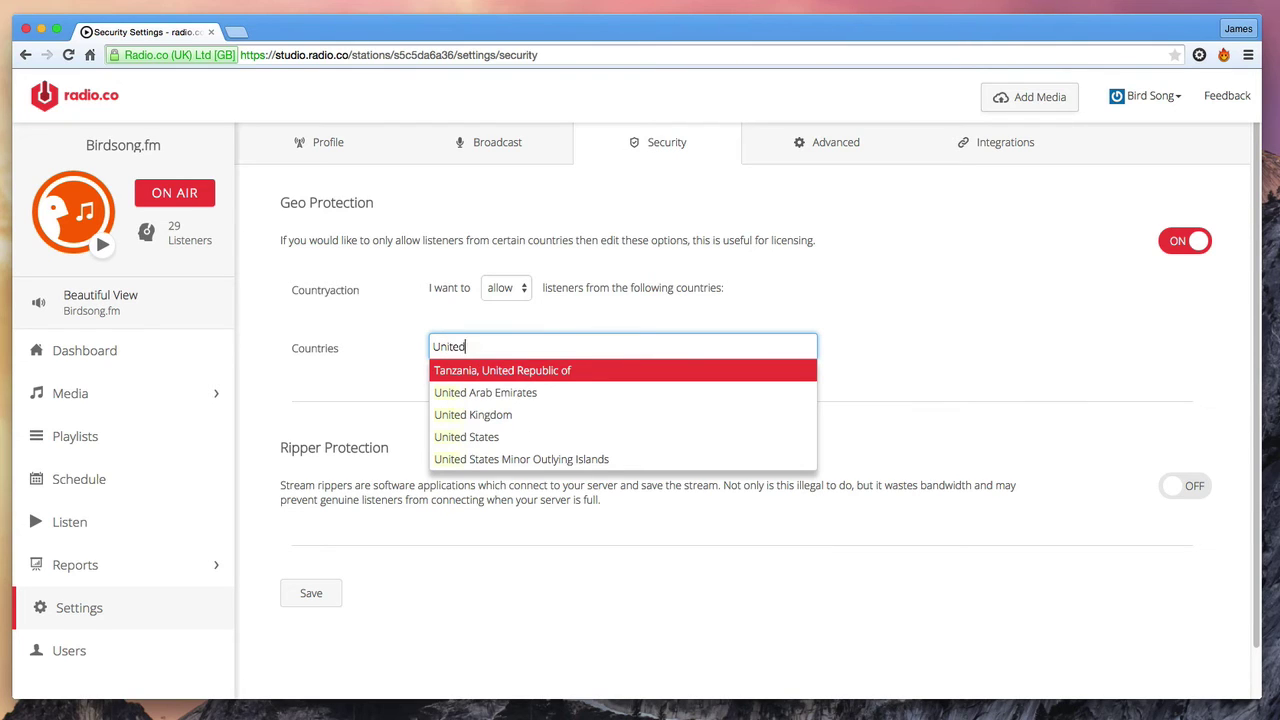
click(522, 418)
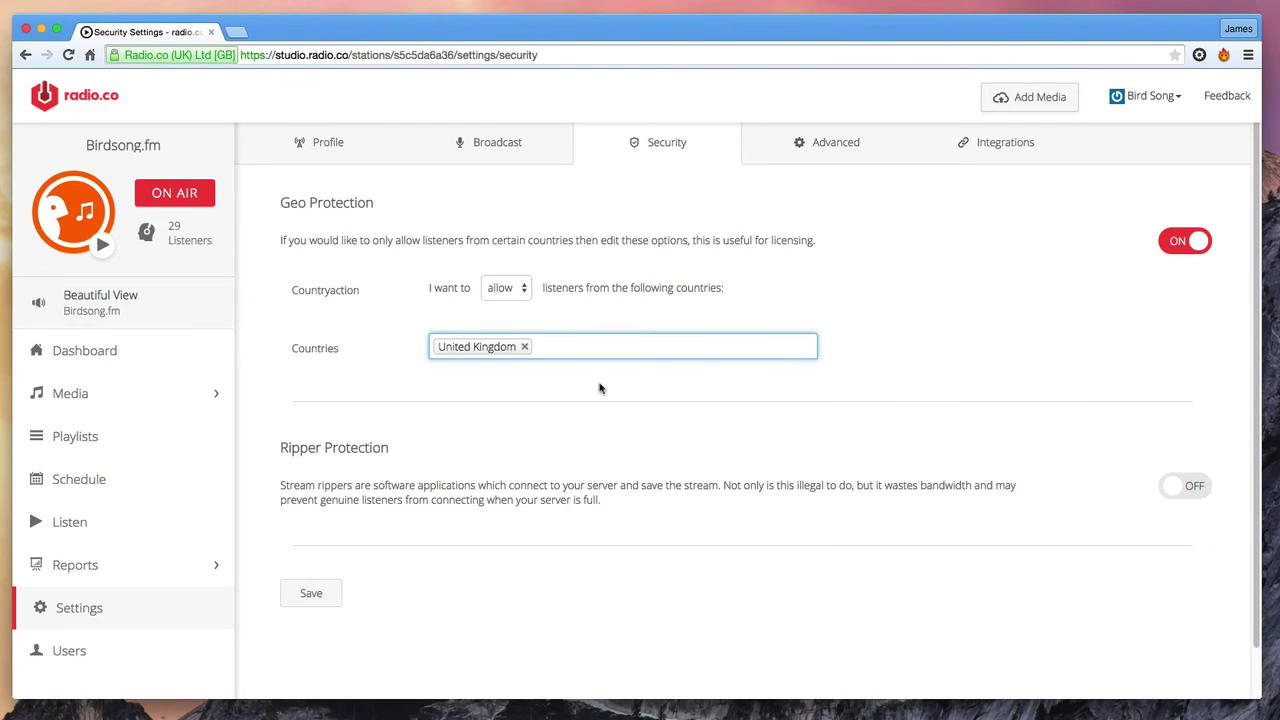
text(United )
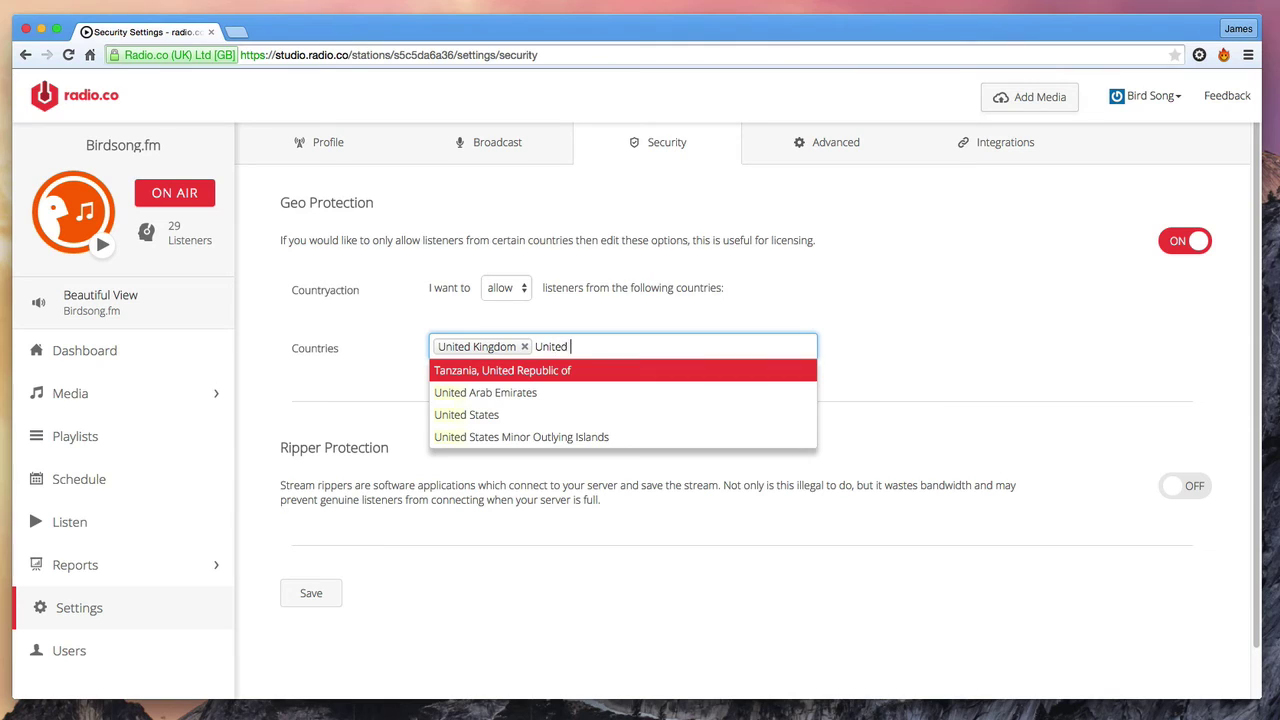
text(St)
click(617, 379)
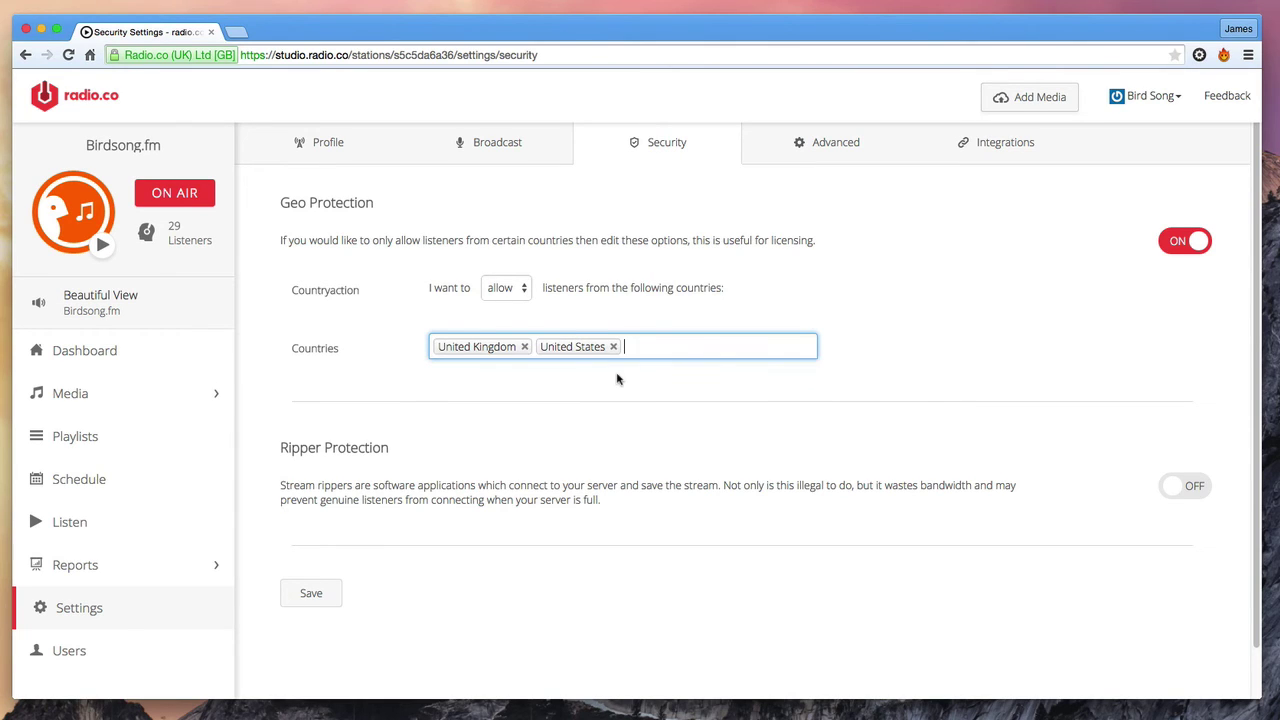
click(1165, 242)
Step: Turn on ripper protection and look through its list of stream ripping software
click(1184, 388)
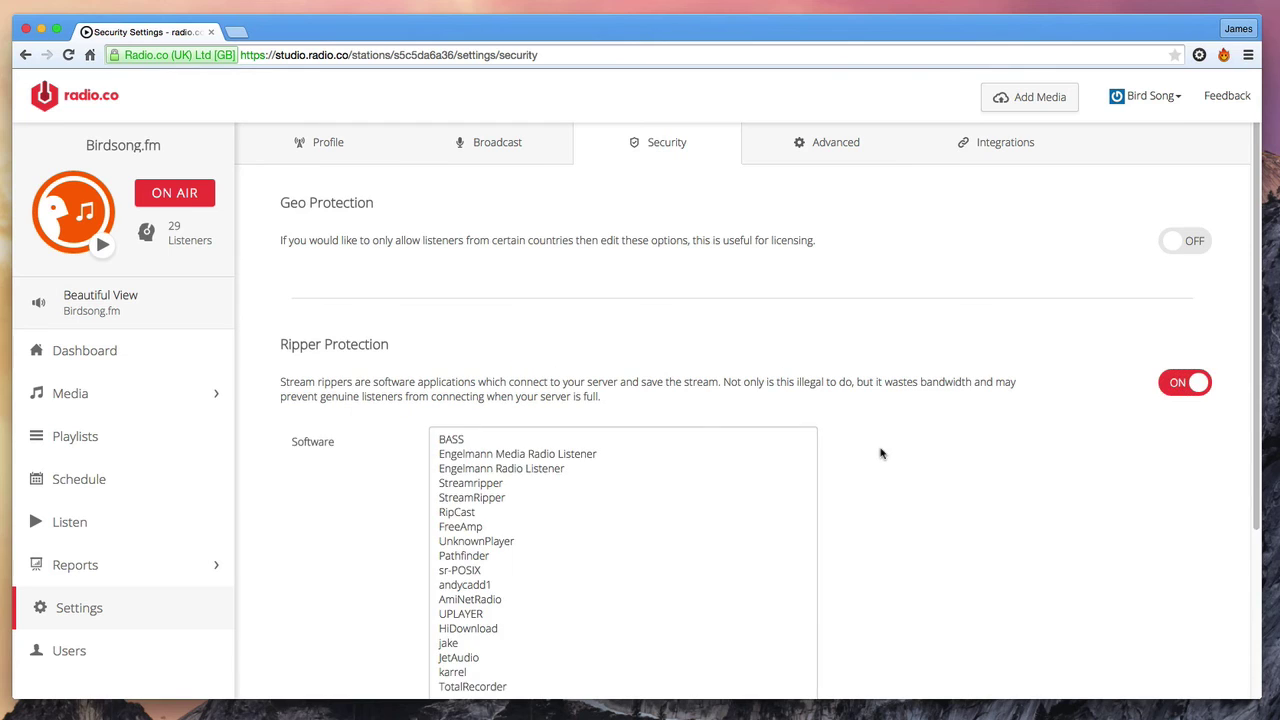
scroll(880, 451, down, 2)
click(766, 463)
scroll(850, 480, up, 2)
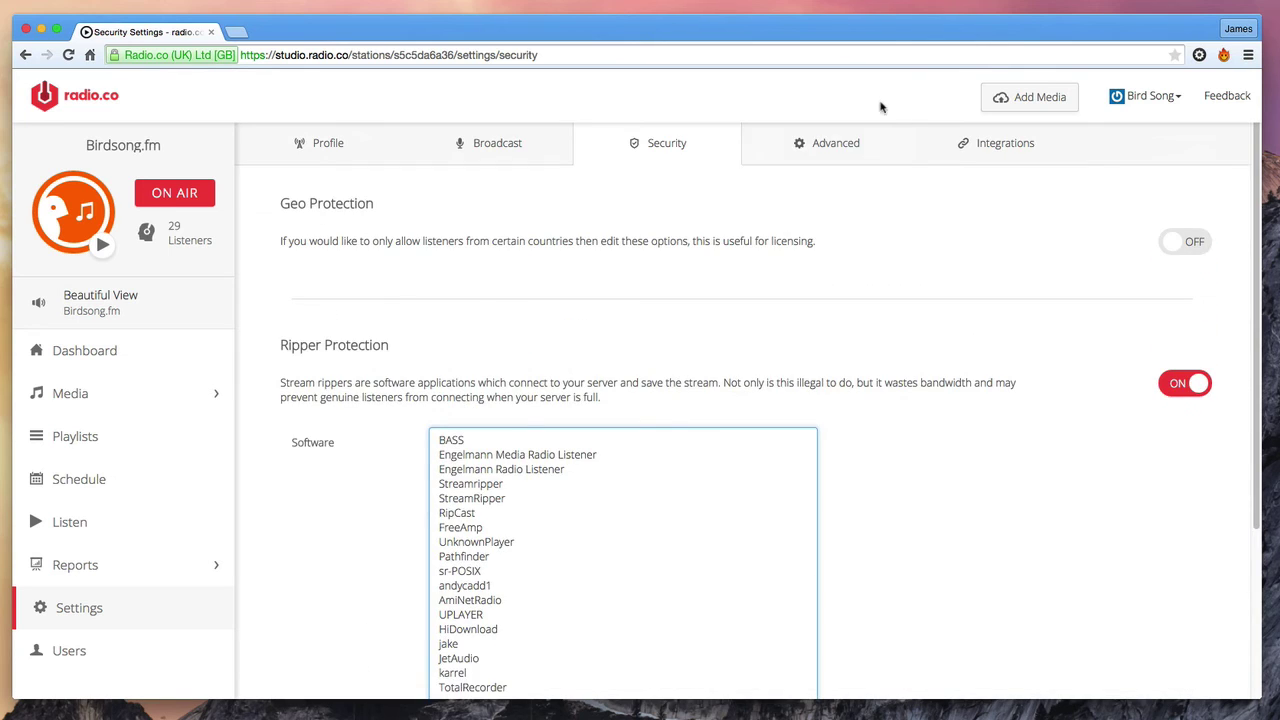
Step: View the advanced FTP details and, from the social integrations, authorize Radio.co now playing to use the Twitter account
click(864, 142)
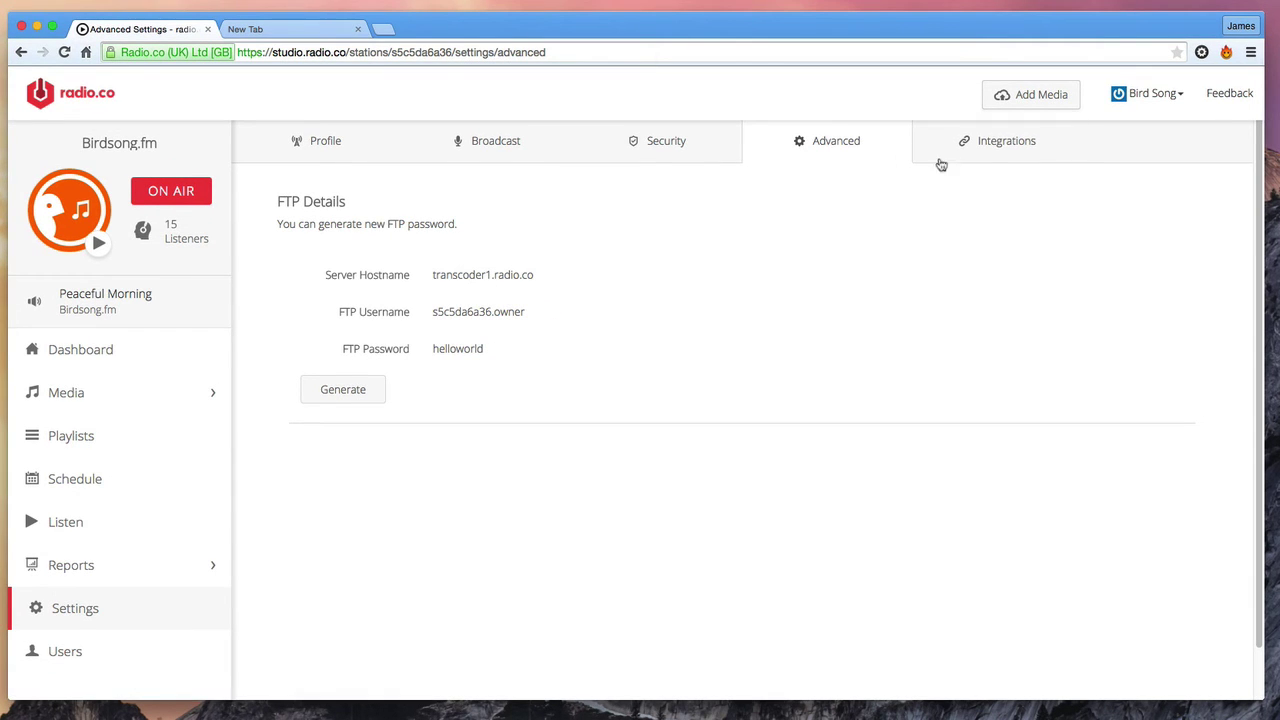
click(1007, 143)
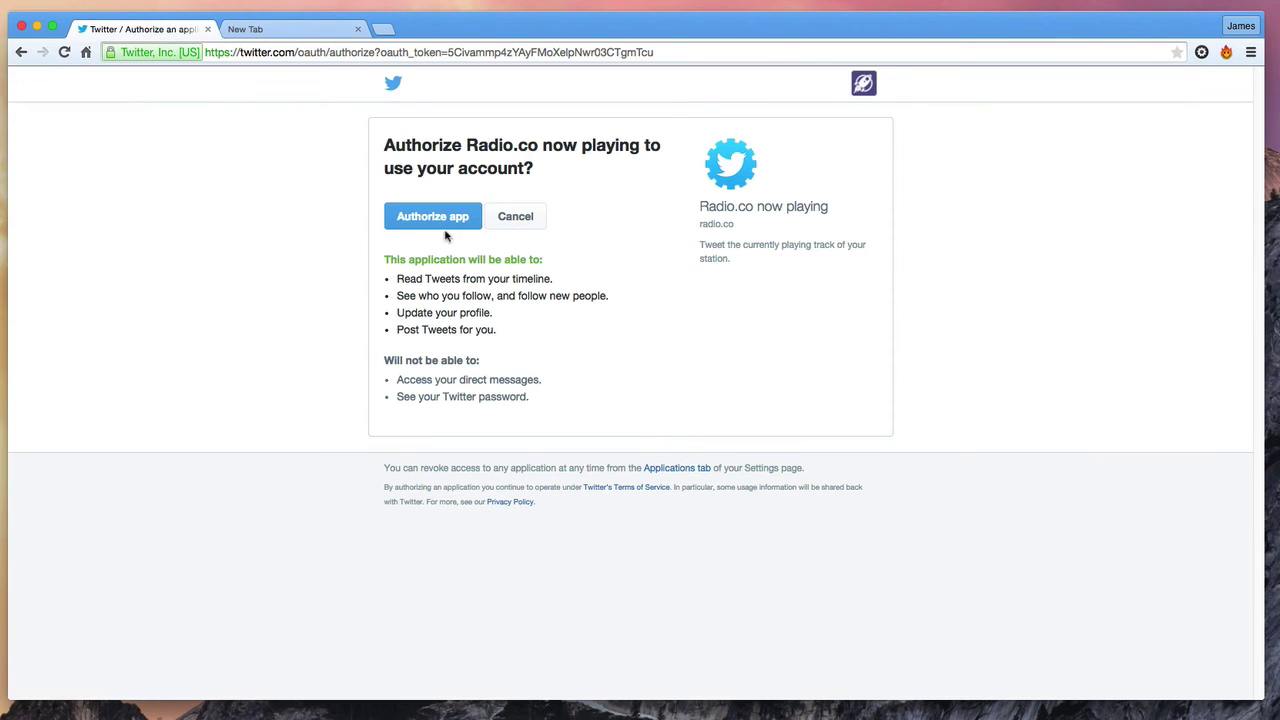
click(452, 217)
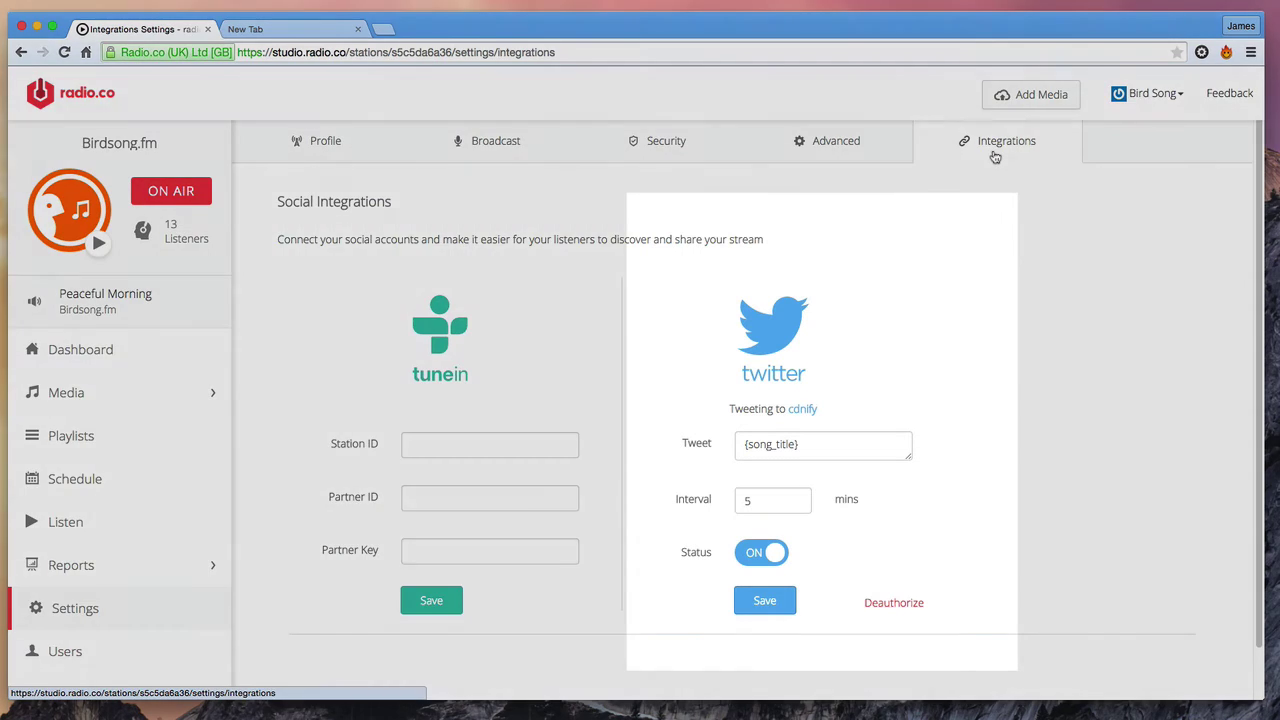
Step: Set the interval for the station's Twitter integration to 3 minutes
click(812, 451)
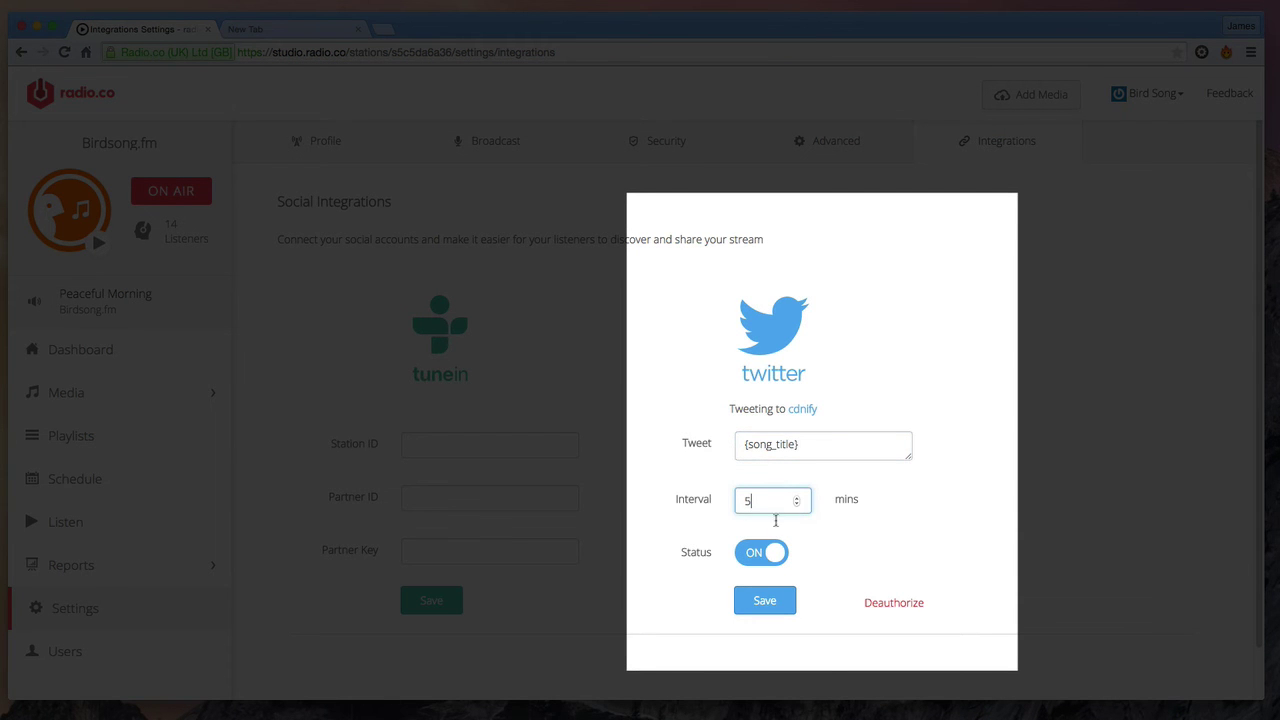
click(771, 557)
click(795, 505)
click(795, 505)
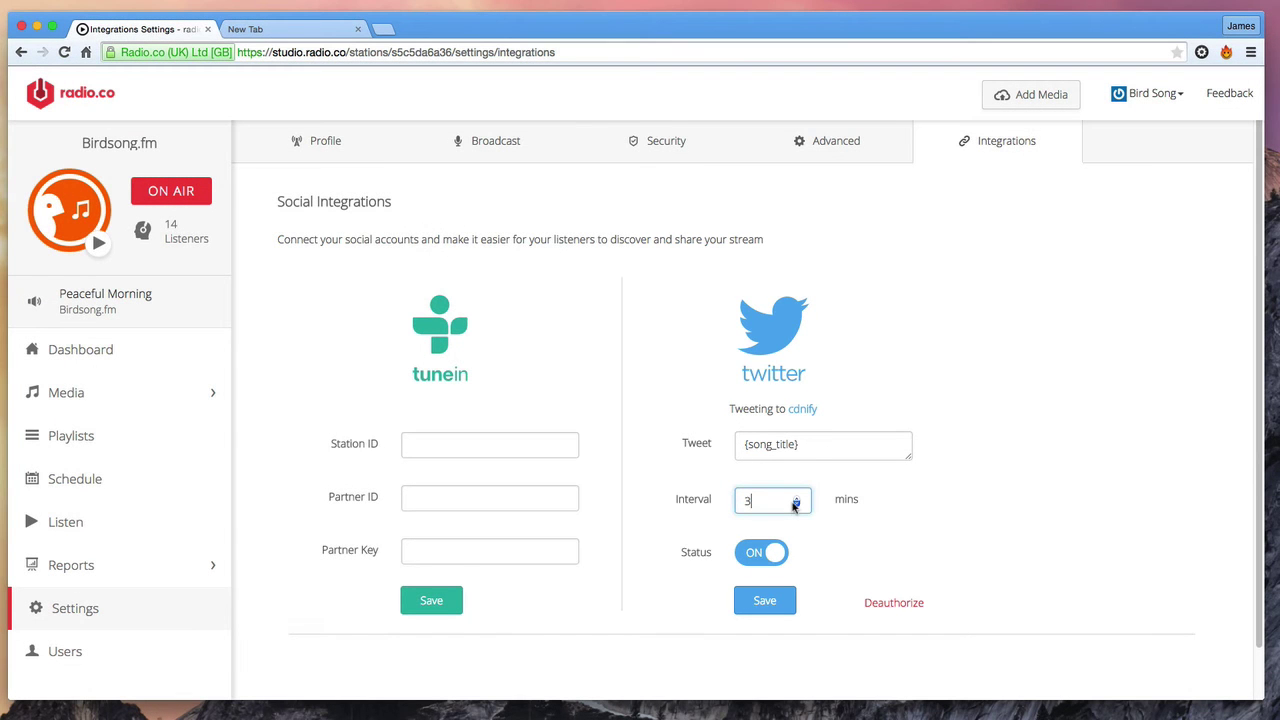